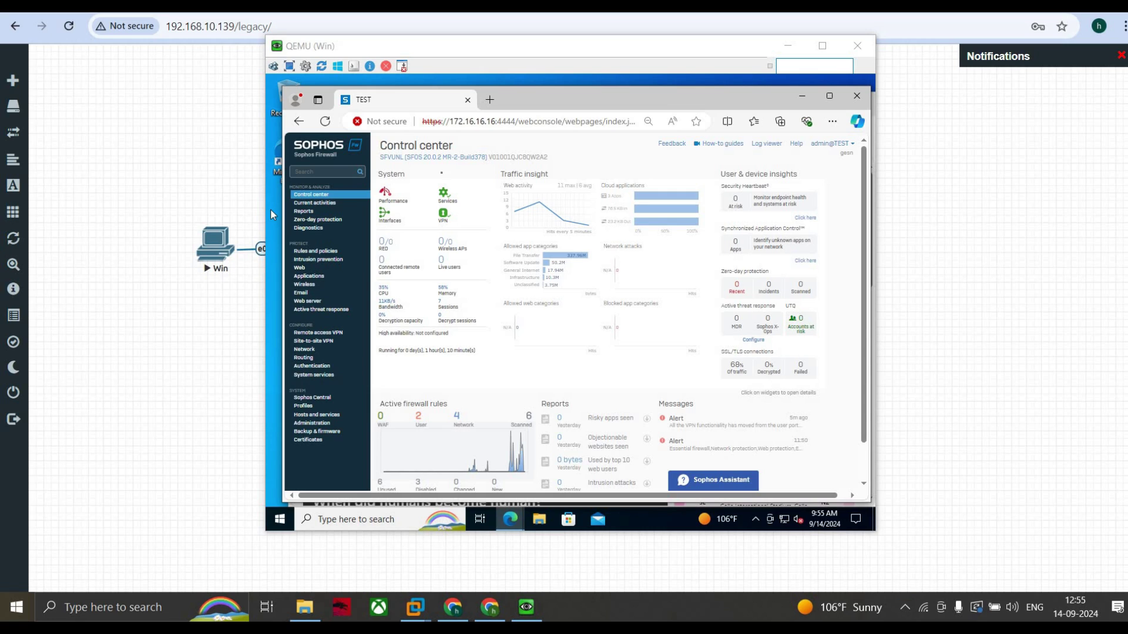
Step: Start a new user under Authentication > Users with username test1 and name test-1
click(316, 424)
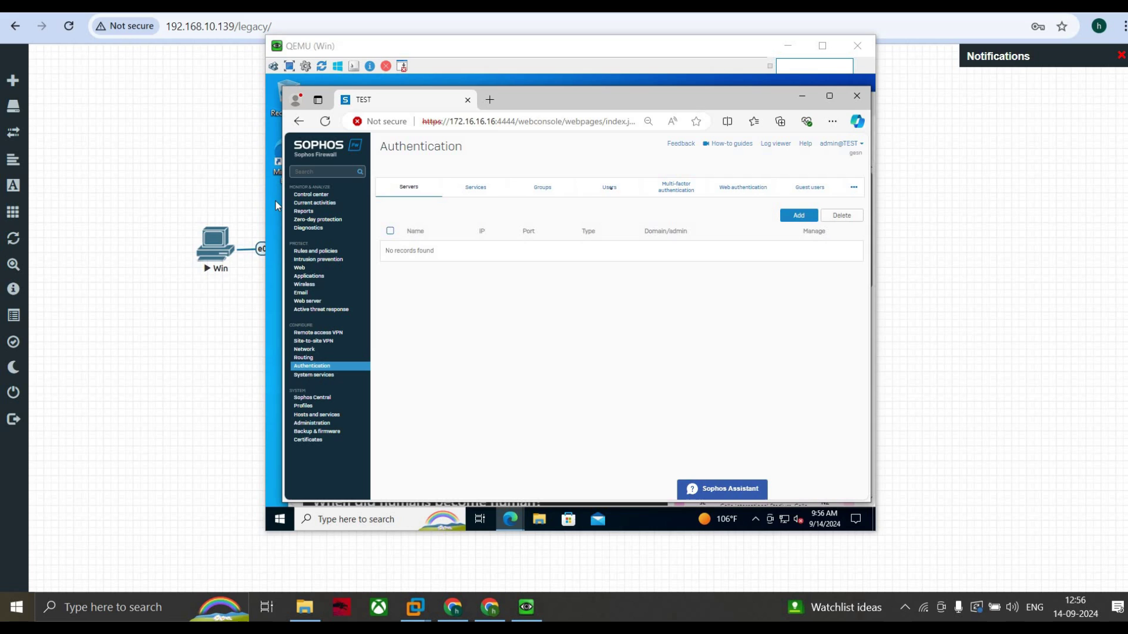
click(609, 187)
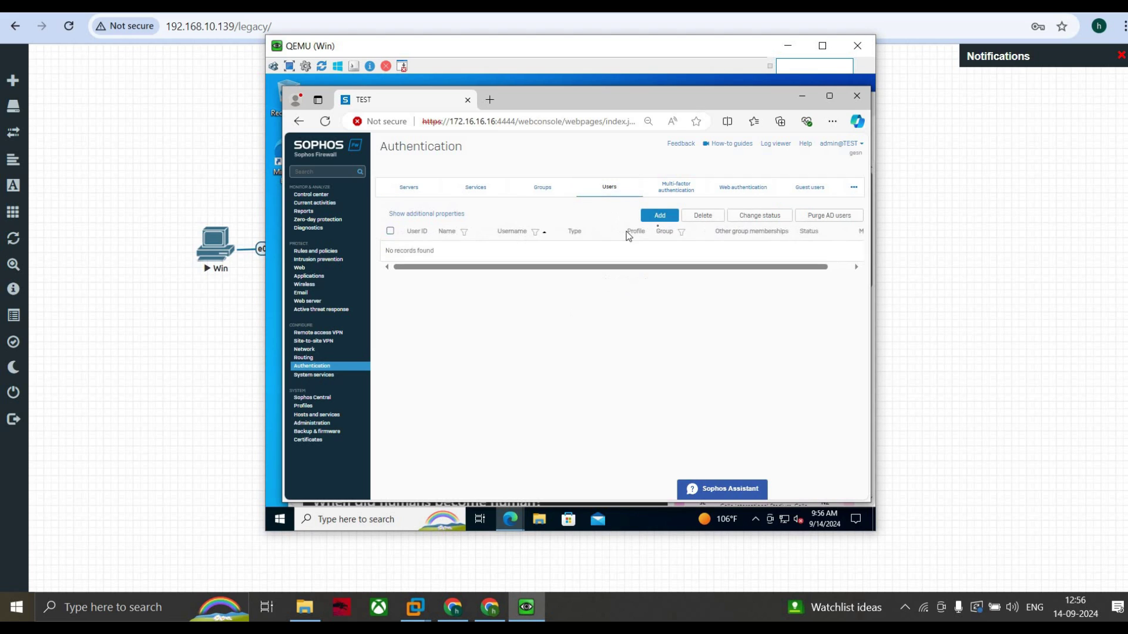
click(659, 216)
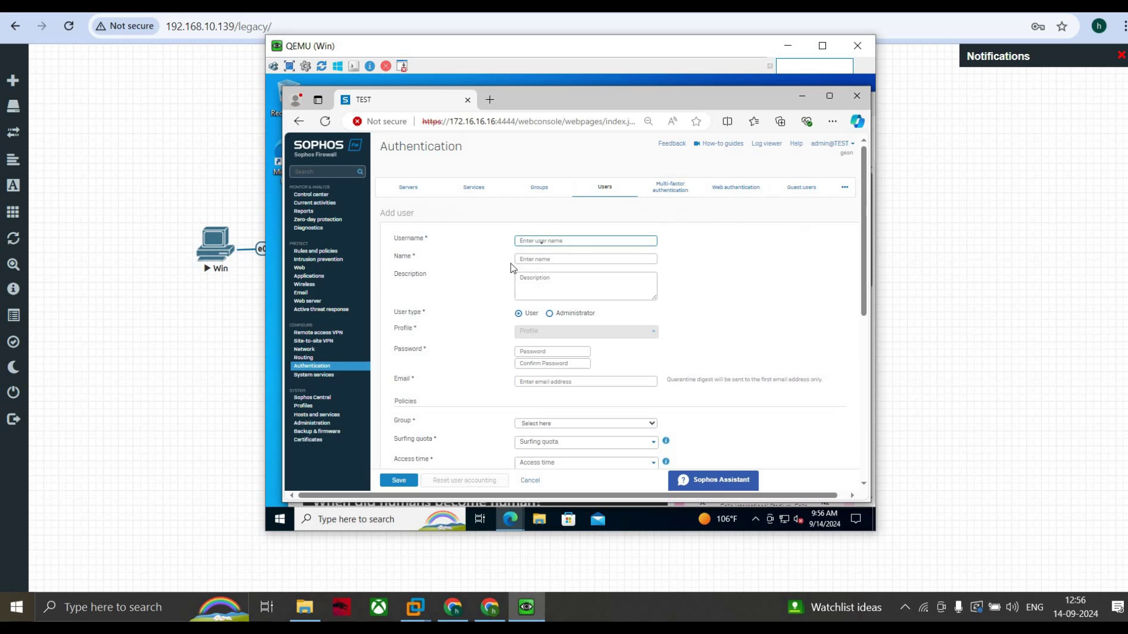
click(542, 241)
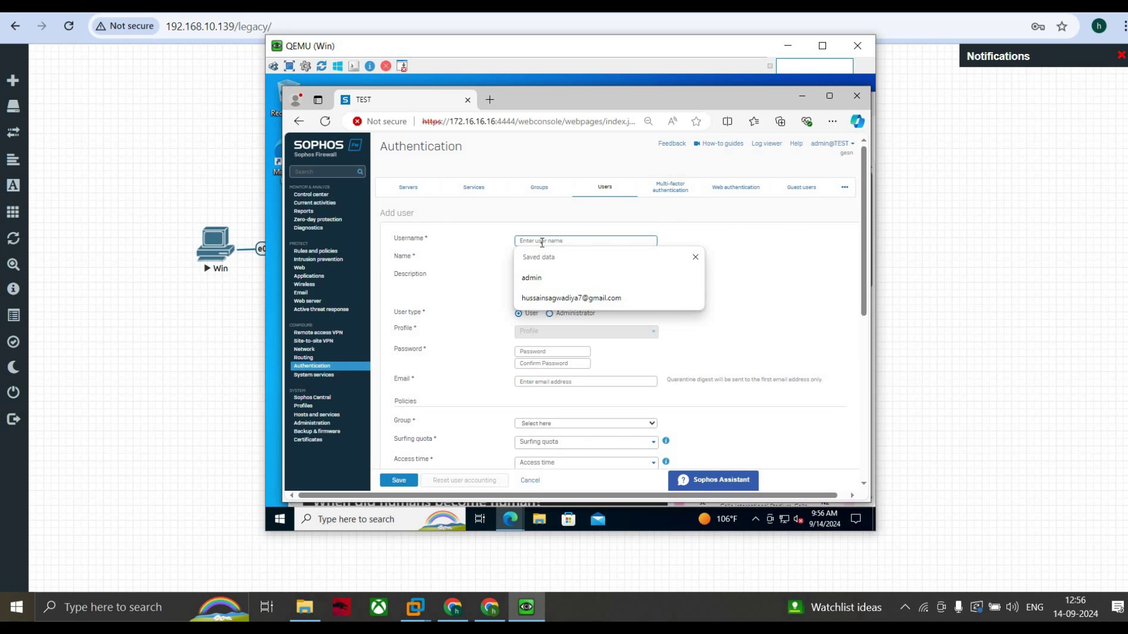
text(test-1)
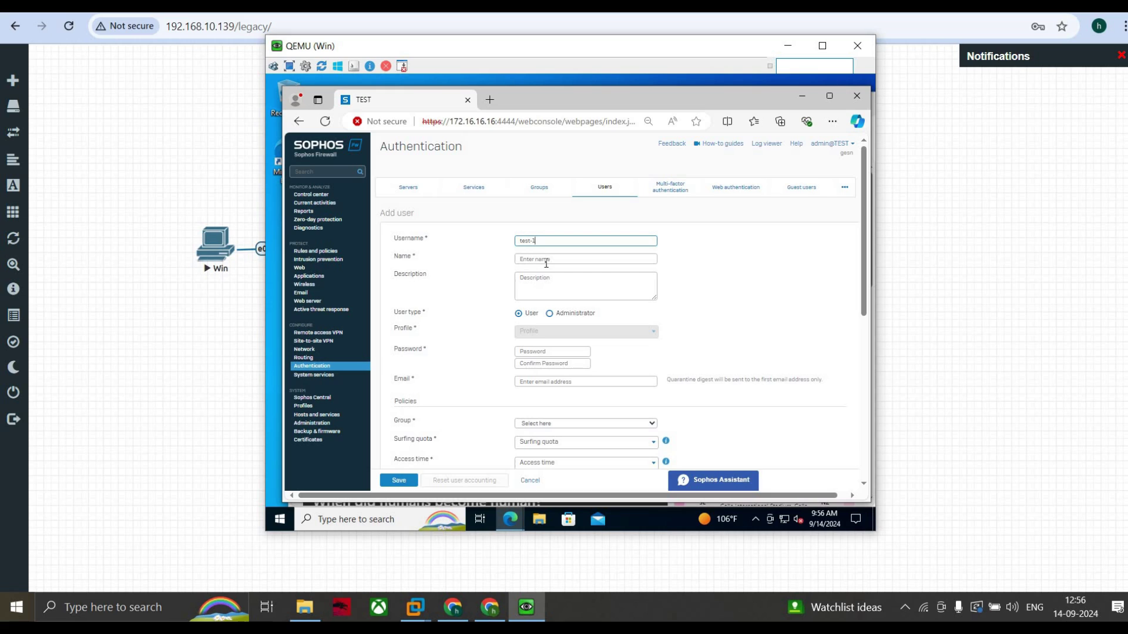
click(546, 260)
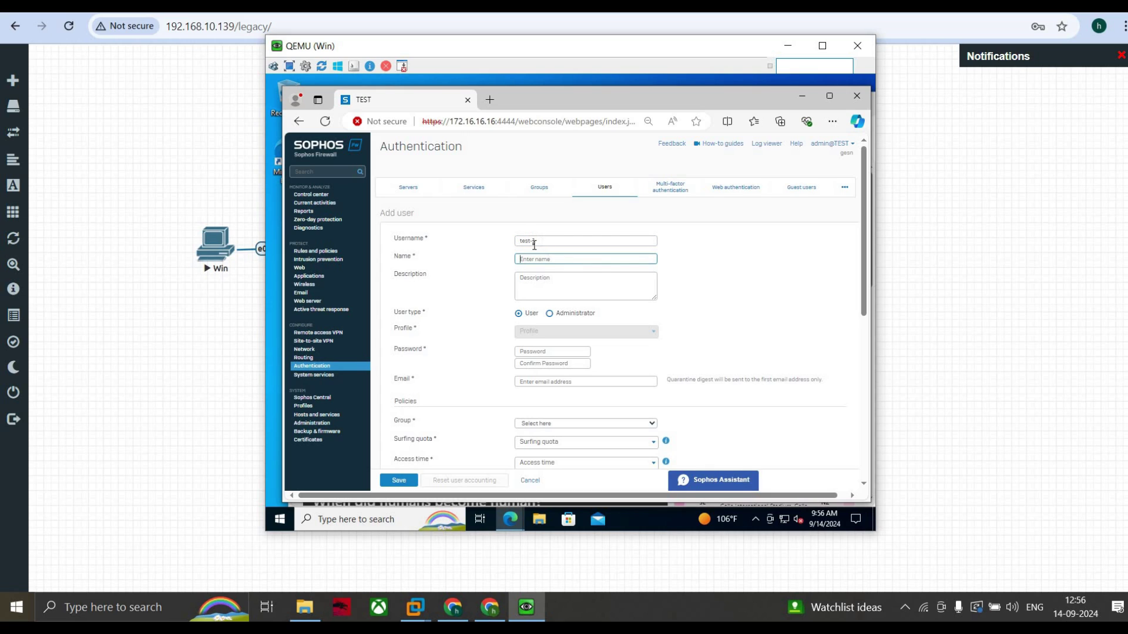
click(535, 242)
key(BackSpace)
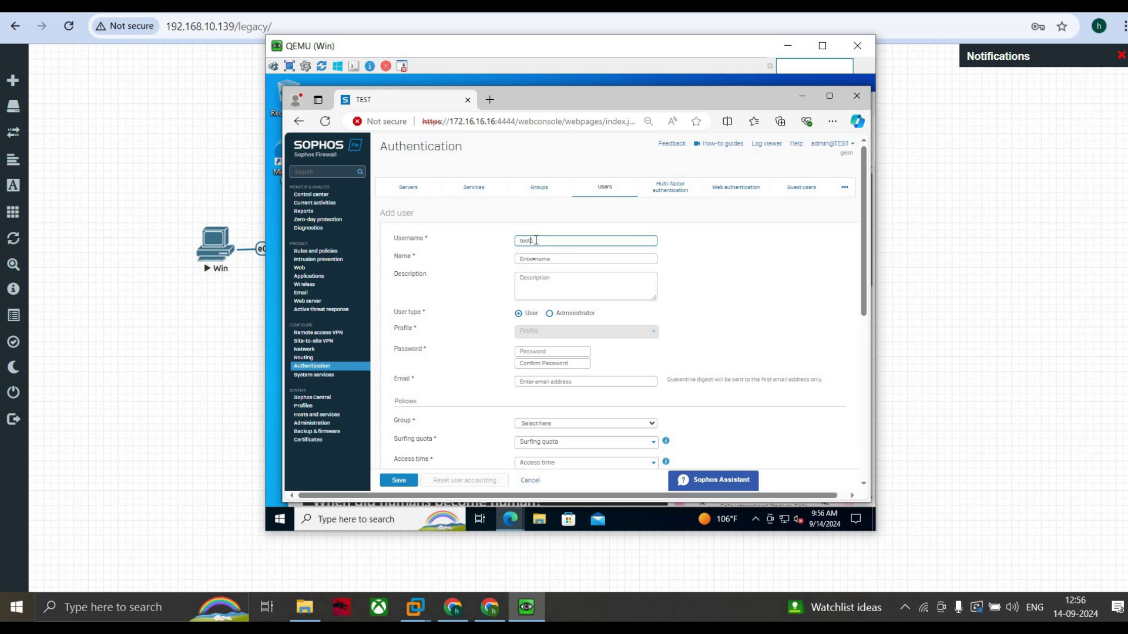
click(534, 259)
text(test)
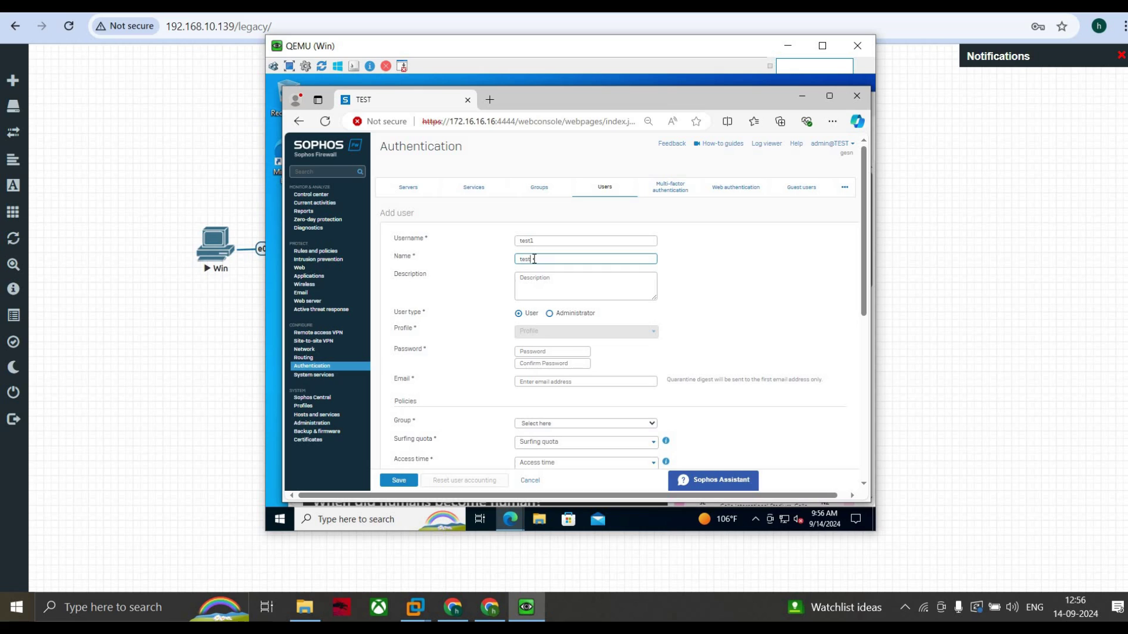
text(-1)
Step: Enter description 'guest users', set and confirm the user's password, and enter the user's e-mail address
click(538, 284)
text(guest net)
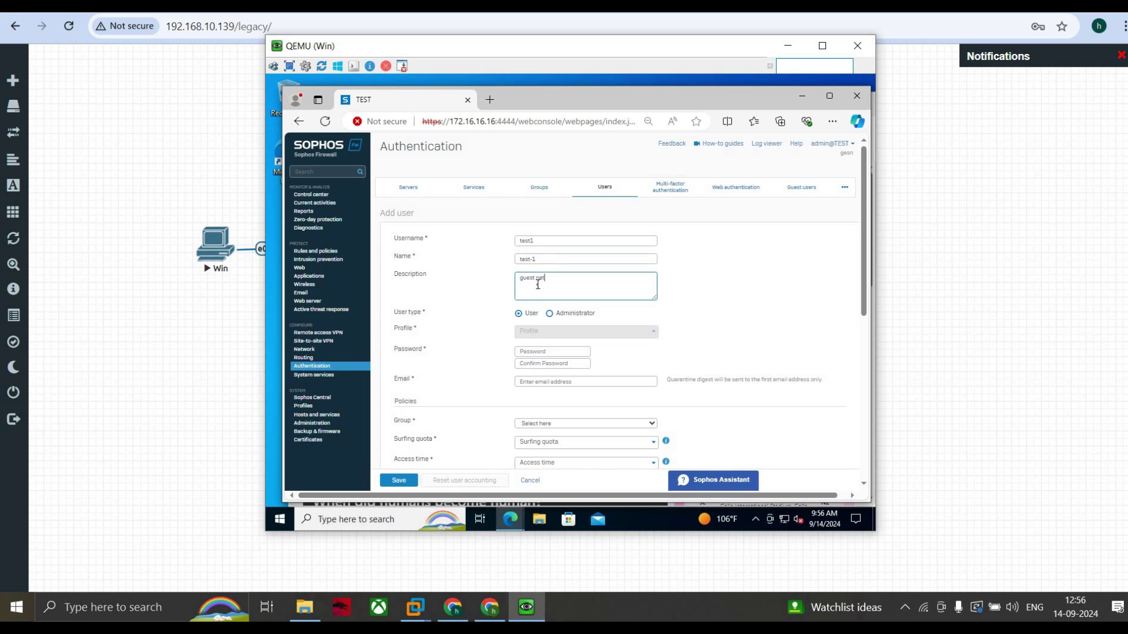
key(BackSpace)
text(users)
click(532, 333)
click(553, 354)
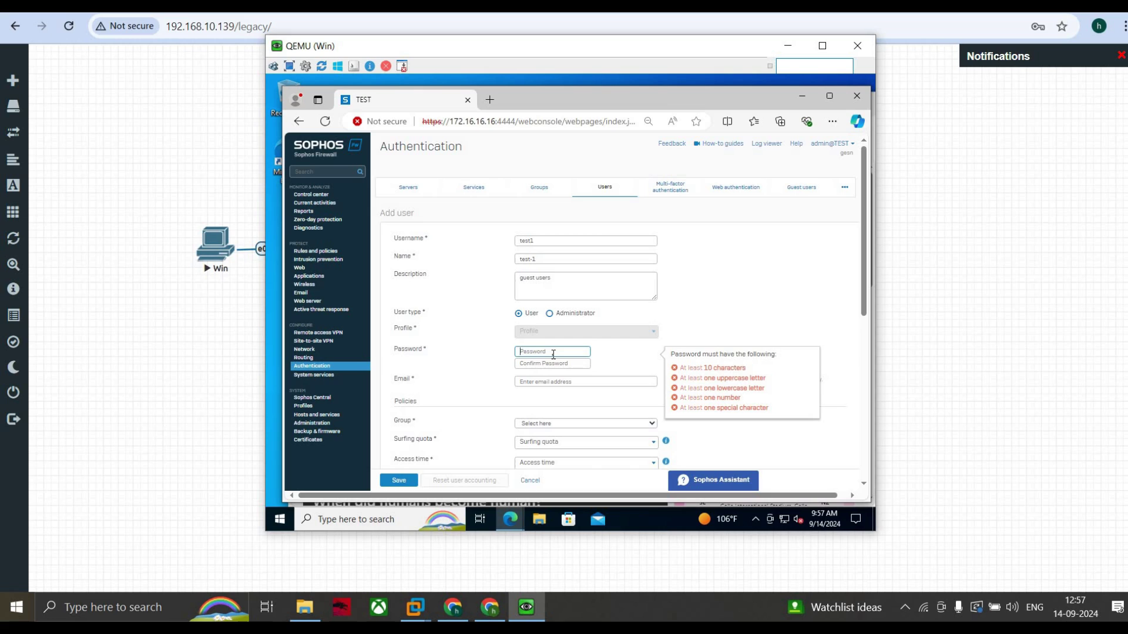
text(test1234)
click(547, 364)
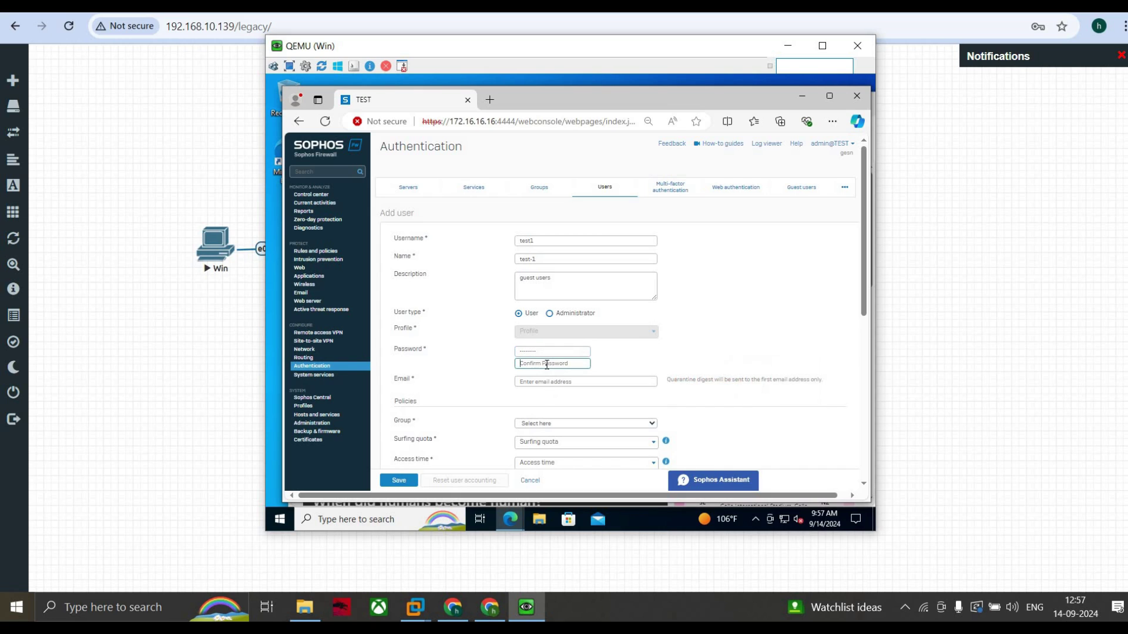
text(test1234)
click(556, 381)
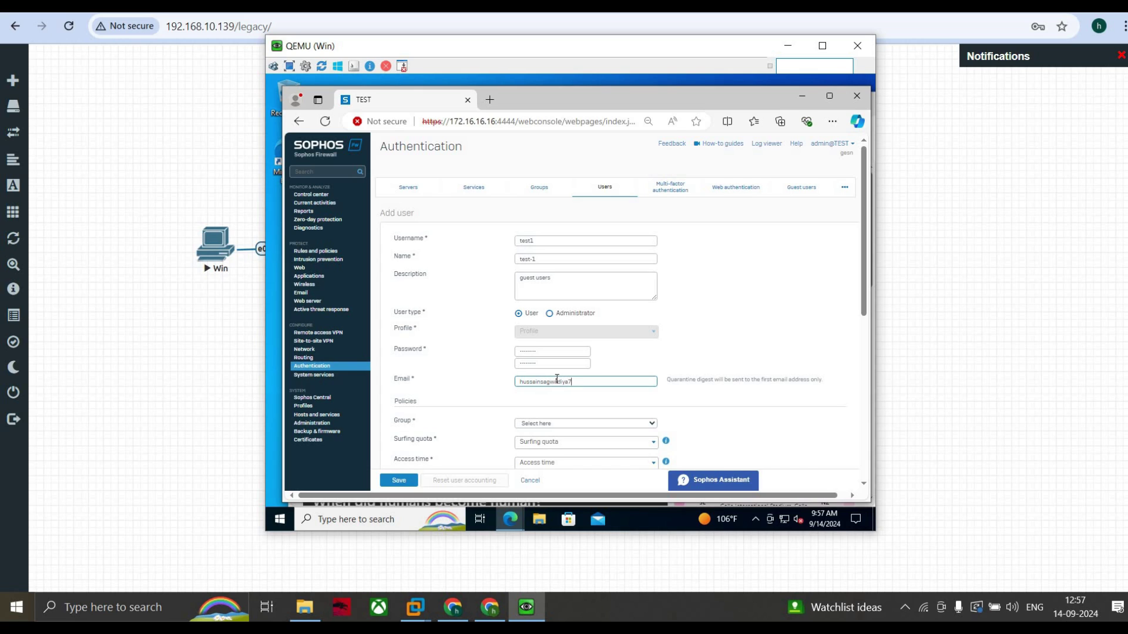
Step: Assign the new user to Open Group
scroll(561, 401, down, 2)
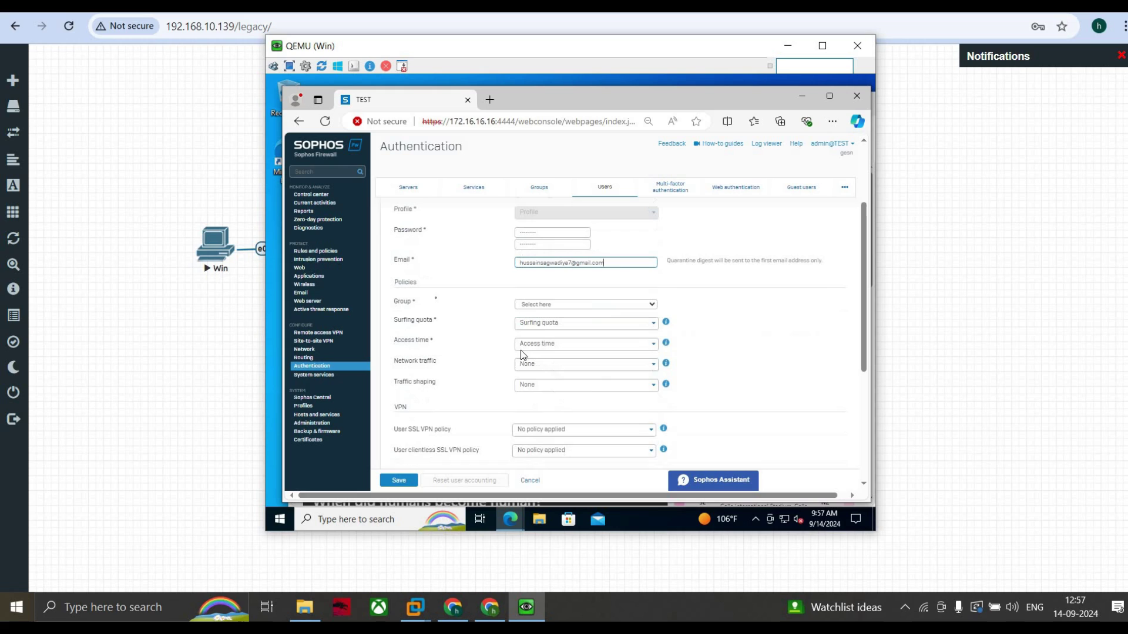
click(552, 305)
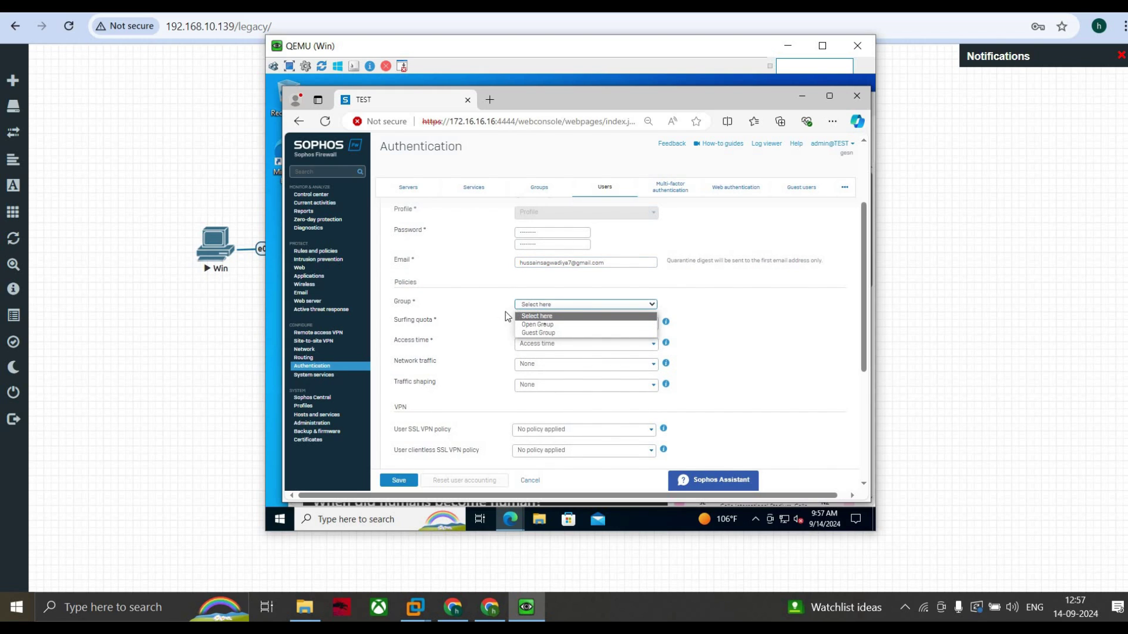
click(539, 325)
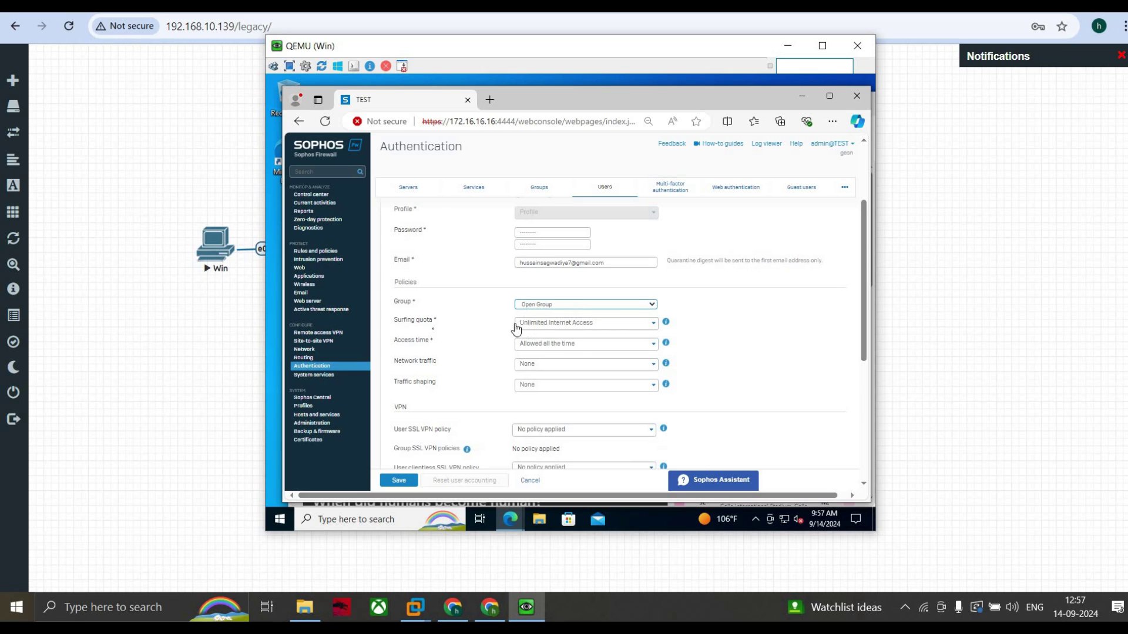
Step: Try a new surfing quota policy's validity setting, then cancel it, keeping Unlimited Internet Access
click(584, 324)
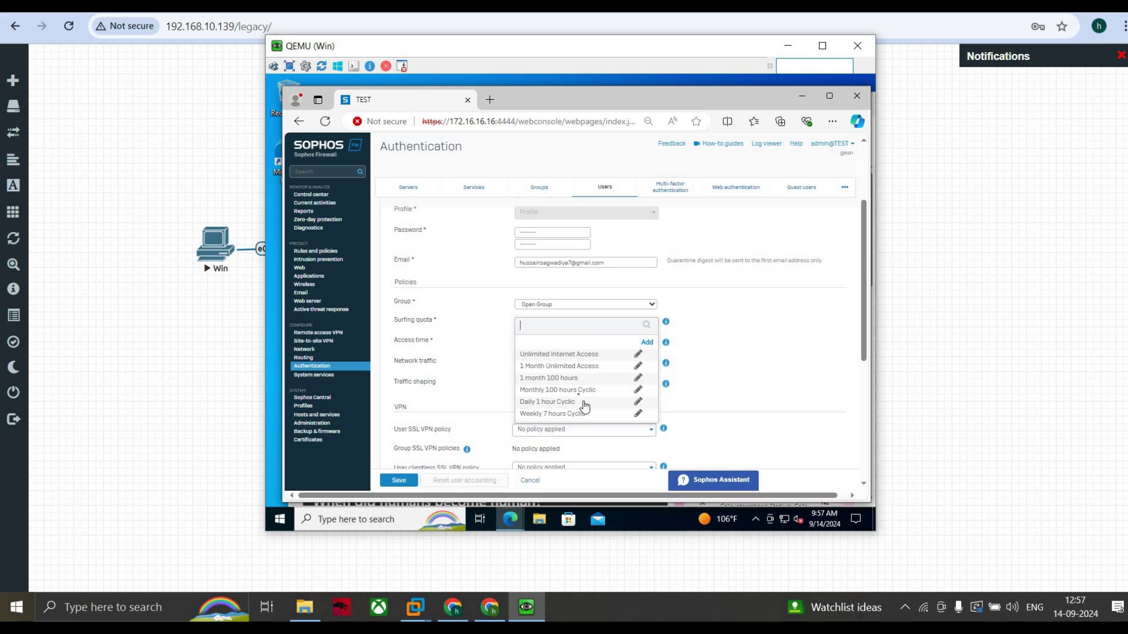
scroll(579, 399, down, 2)
scroll(567, 321, up, 2)
click(647, 339)
scroll(576, 364, down, 1)
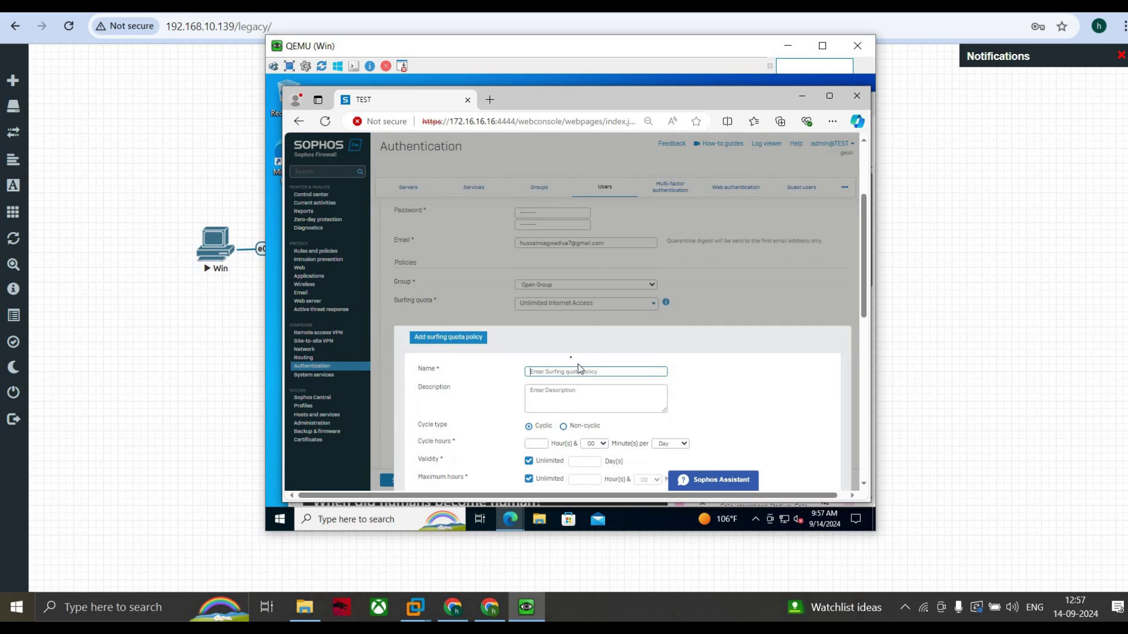
scroll(579, 354, down, 1)
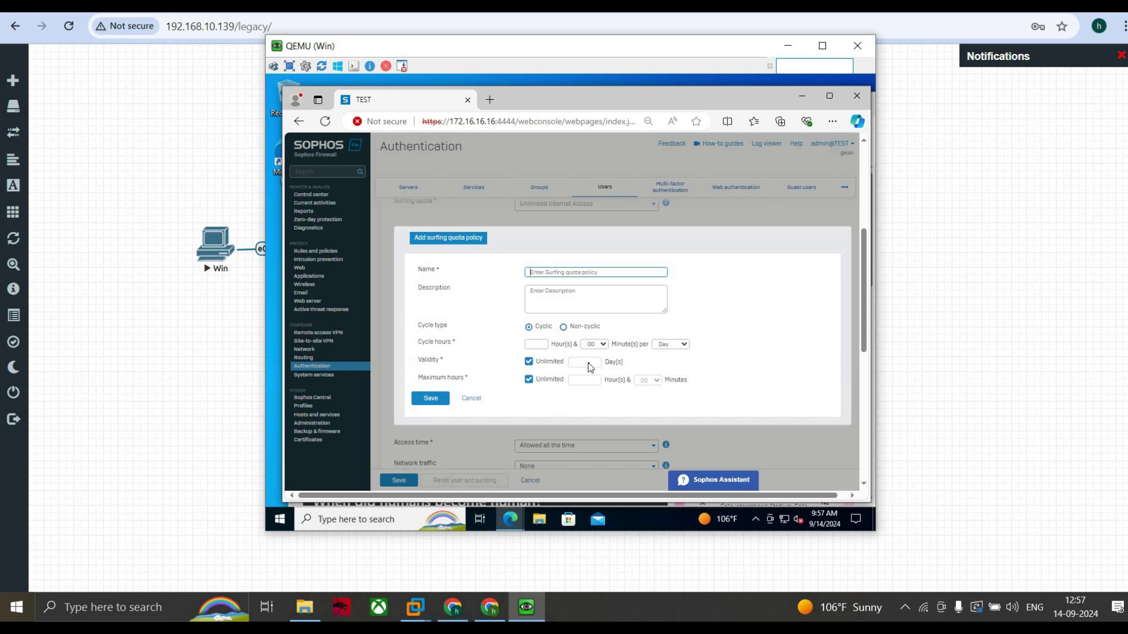
click(528, 361)
click(584, 362)
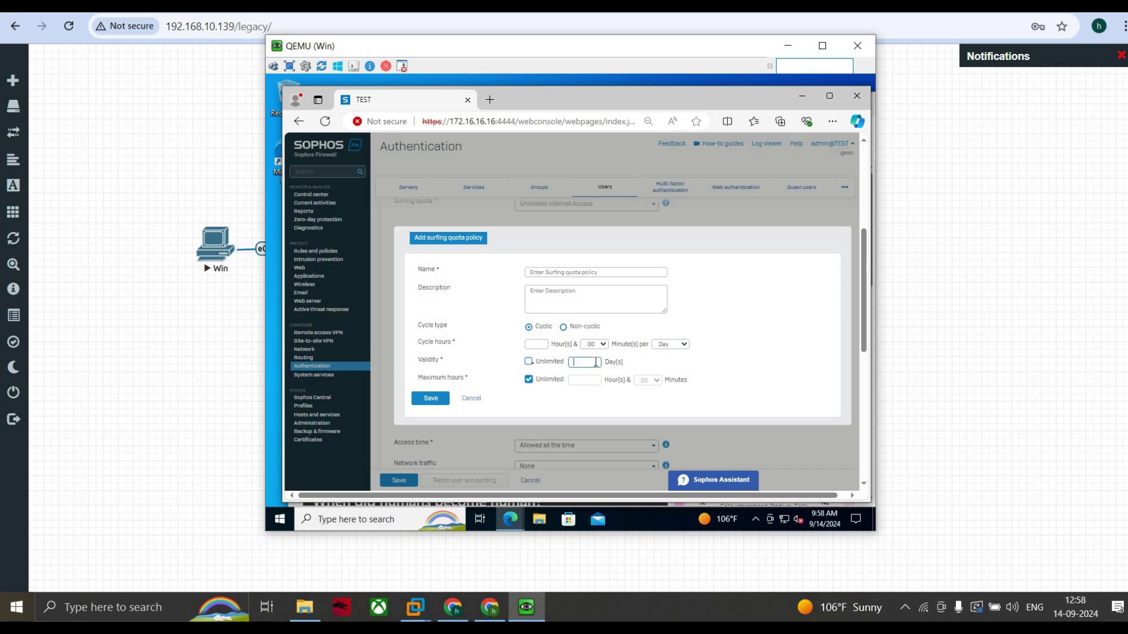
click(526, 364)
click(473, 399)
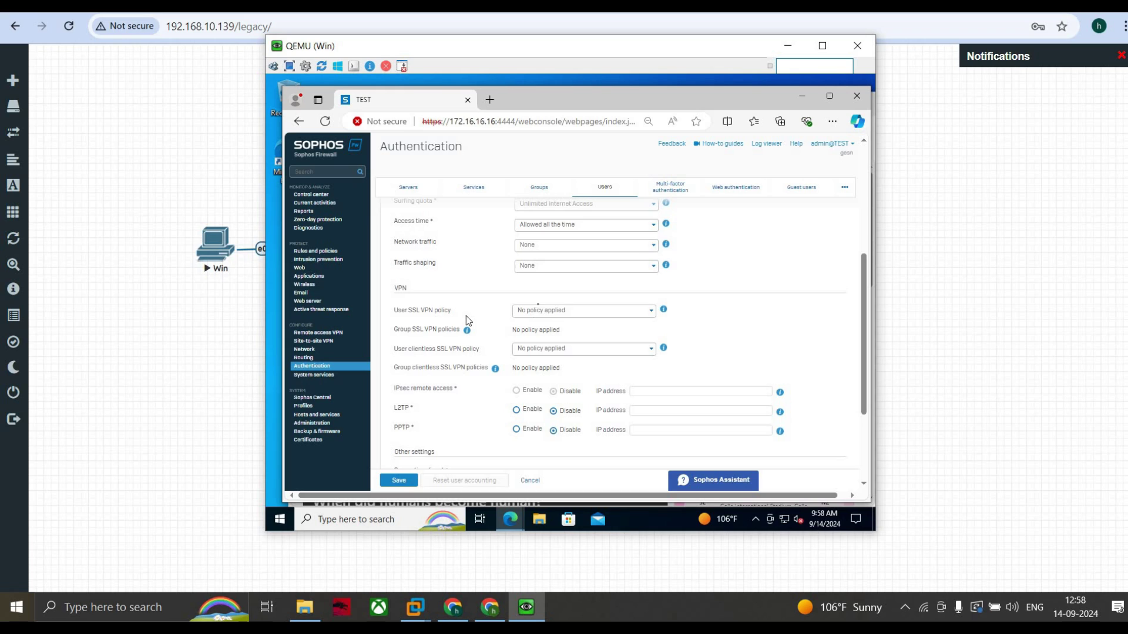
Step: Set Access time to Allowed all the time and Network traffic policy to None
scroll(547, 301, up, 1)
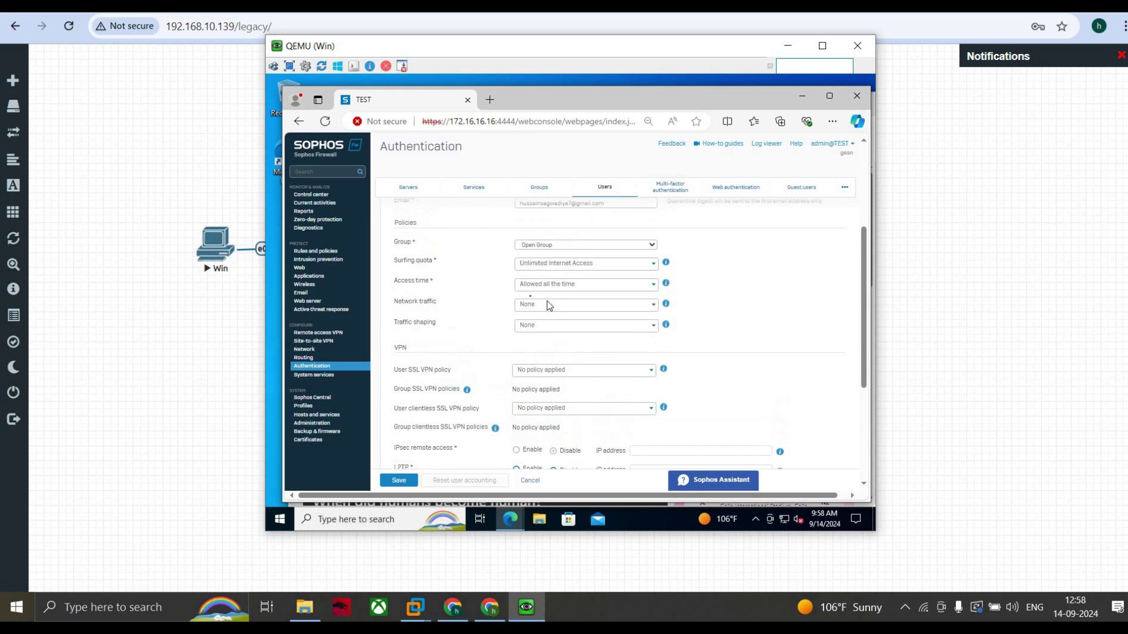
click(564, 292)
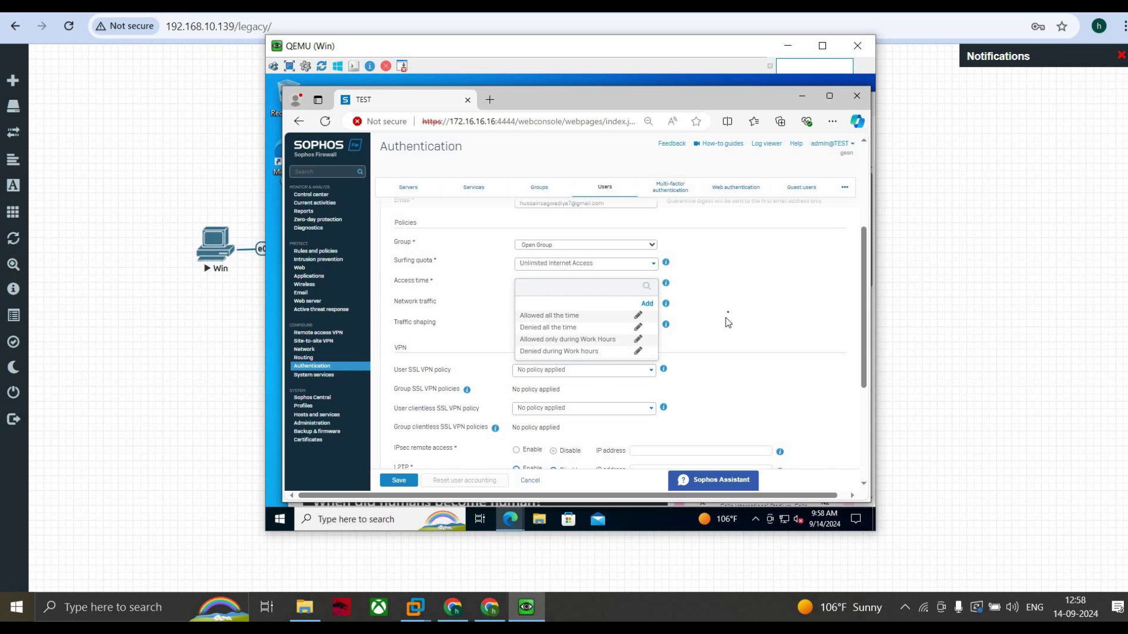
click(564, 315)
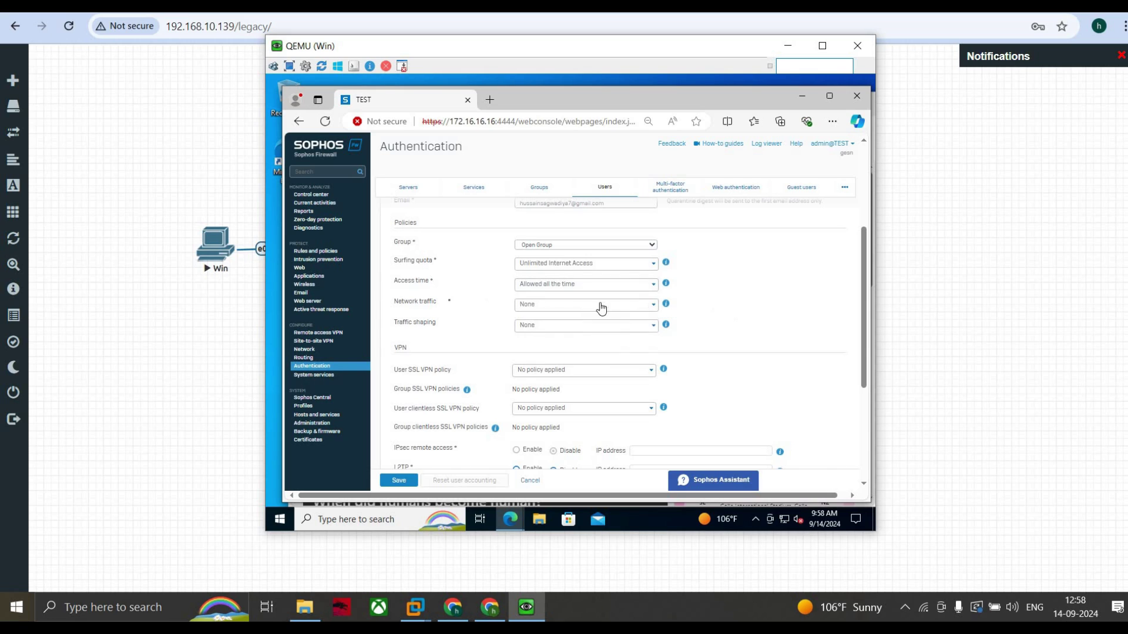
click(560, 305)
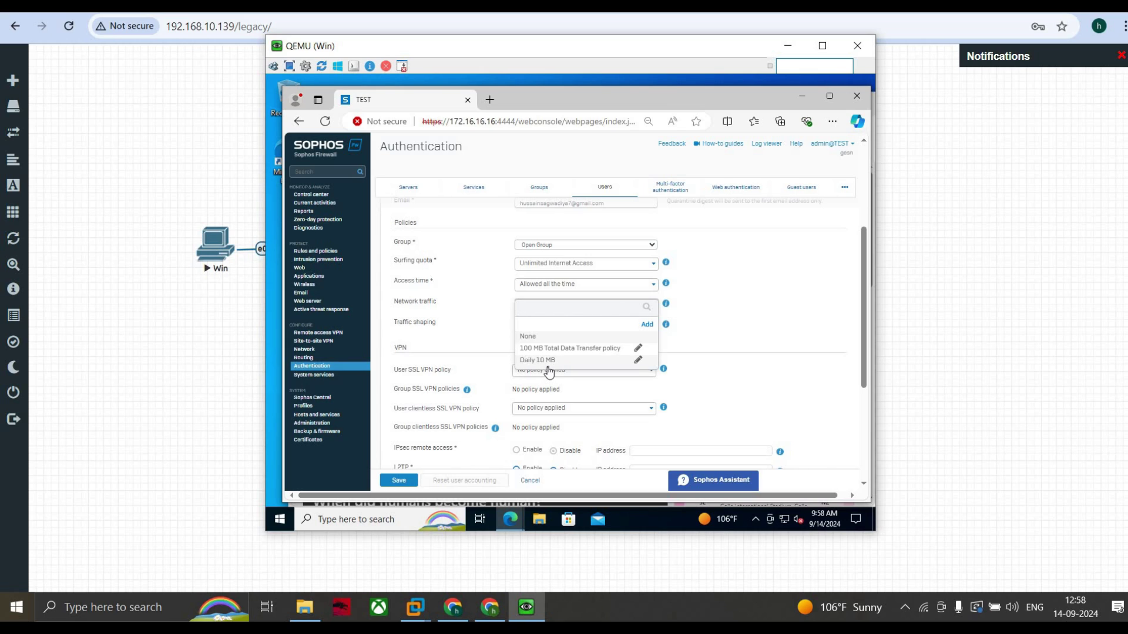
click(558, 336)
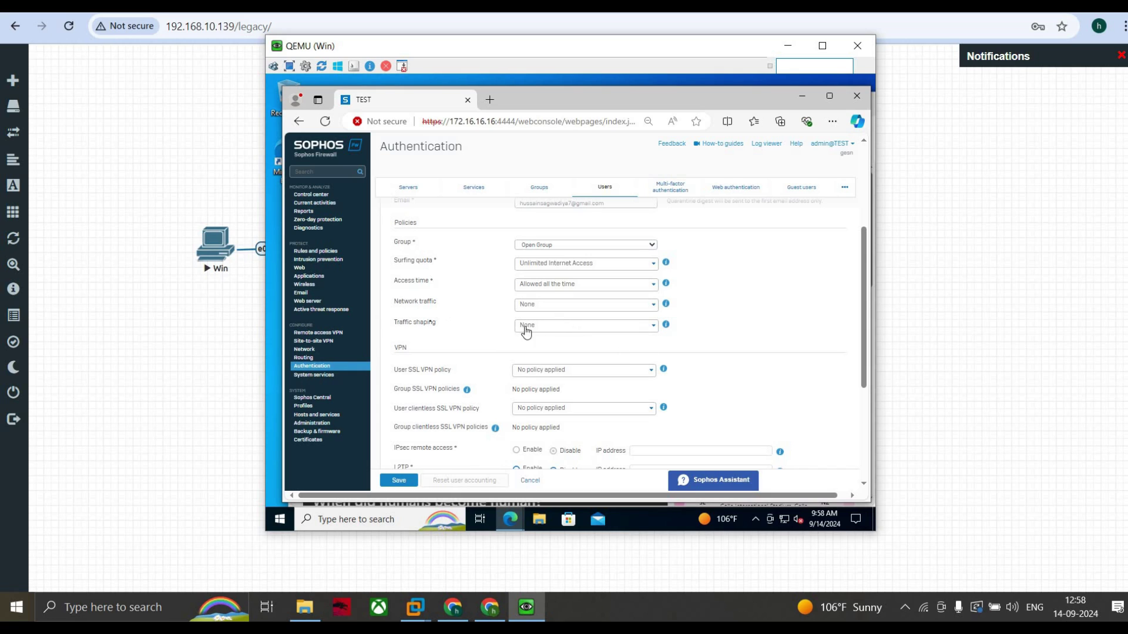
scroll(451, 327, down, 1)
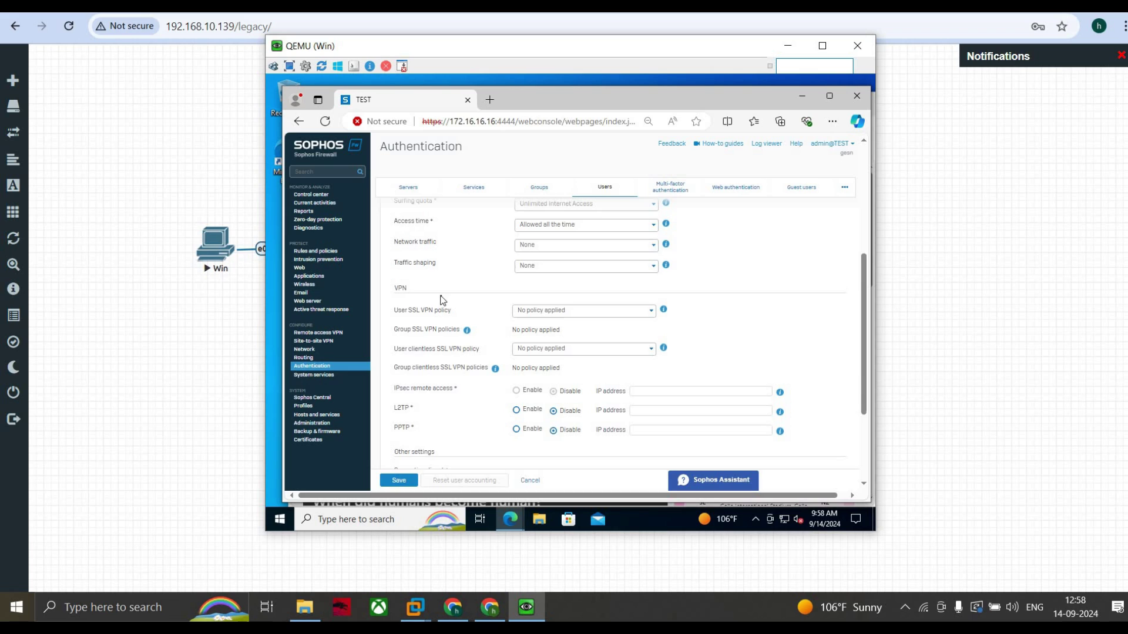
scroll(445, 300, down, 2)
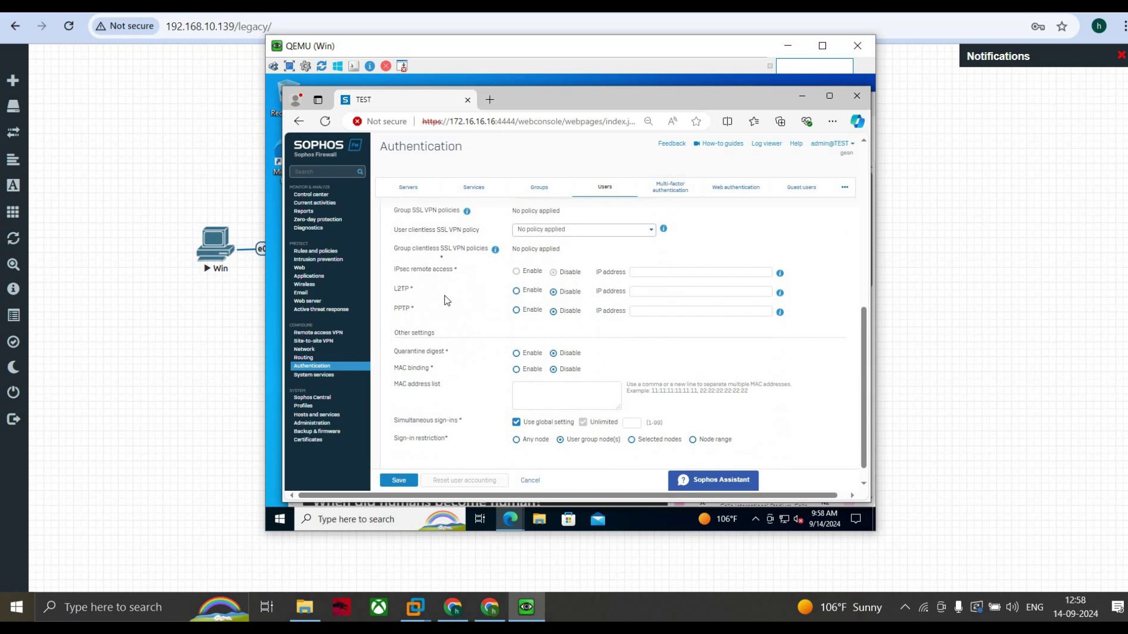
scroll(443, 262, down, 1)
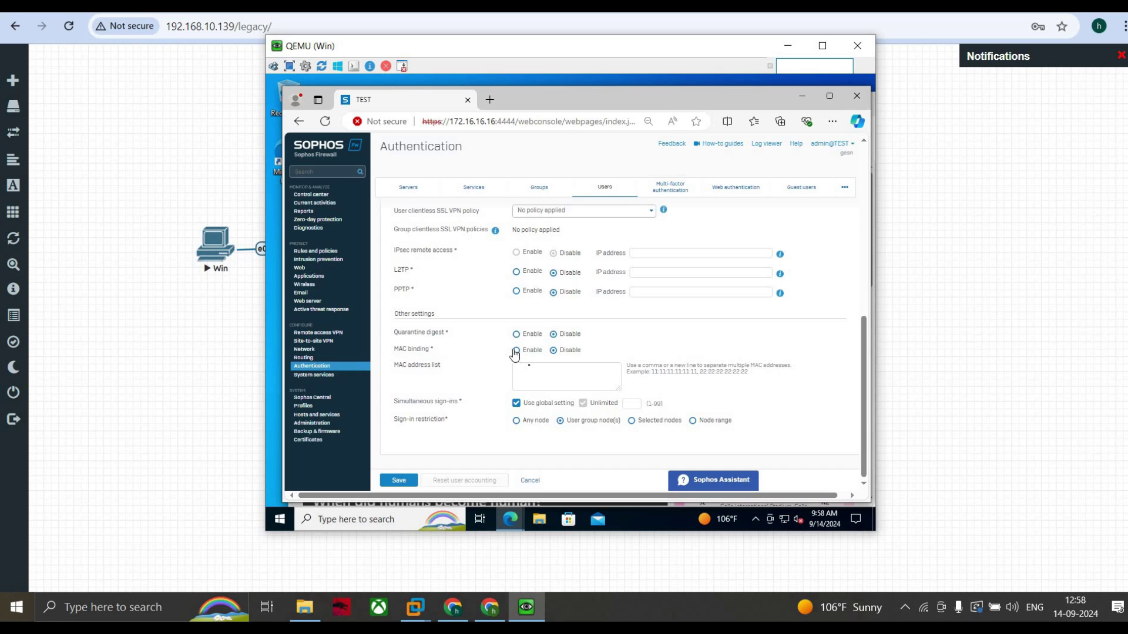
click(515, 351)
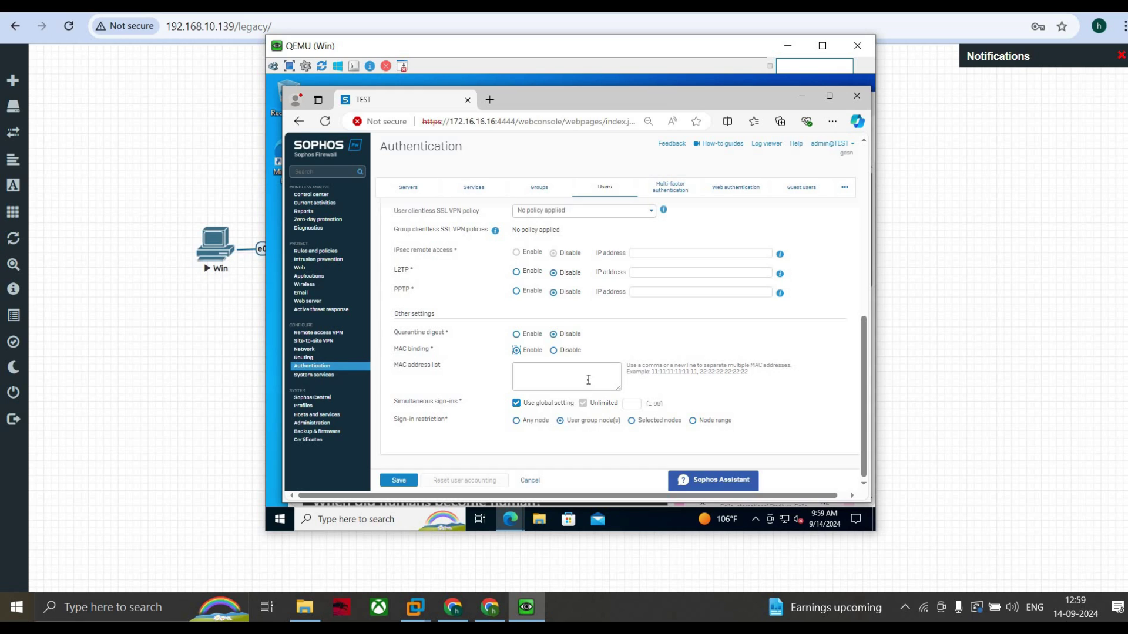
click(554, 351)
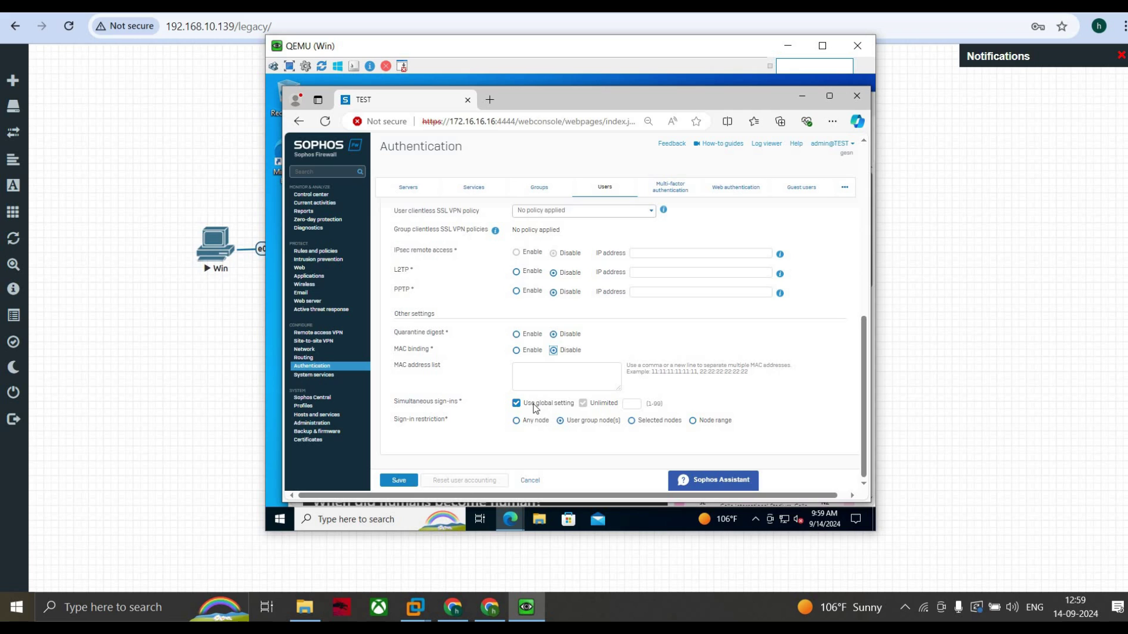
Step: Attempt to save the user and dismiss the password complexity warnings
click(396, 479)
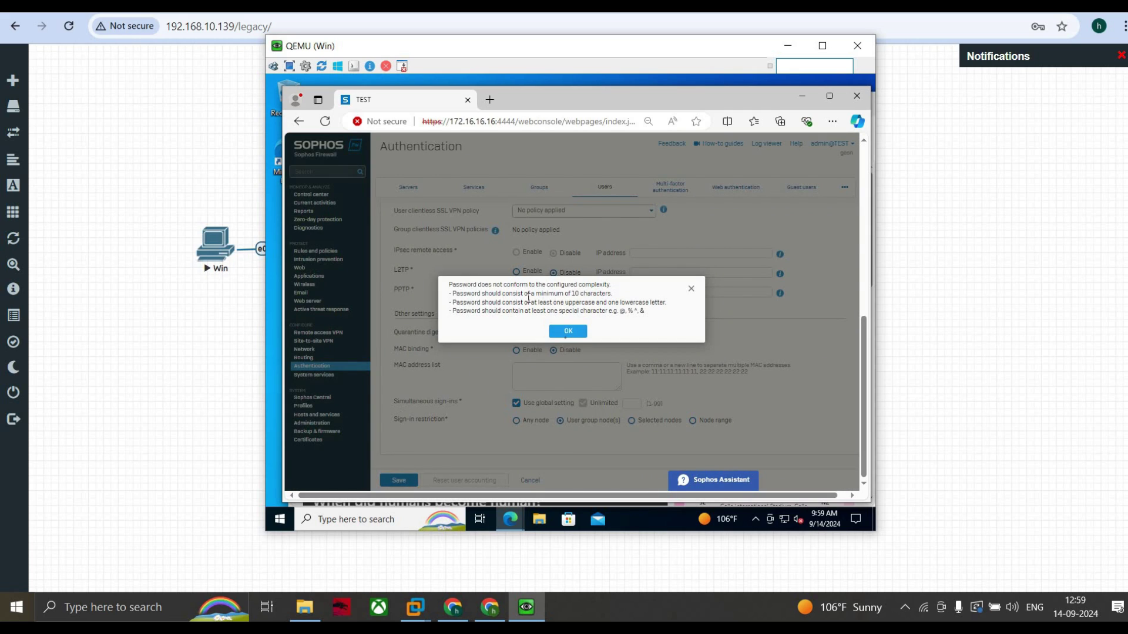
click(568, 332)
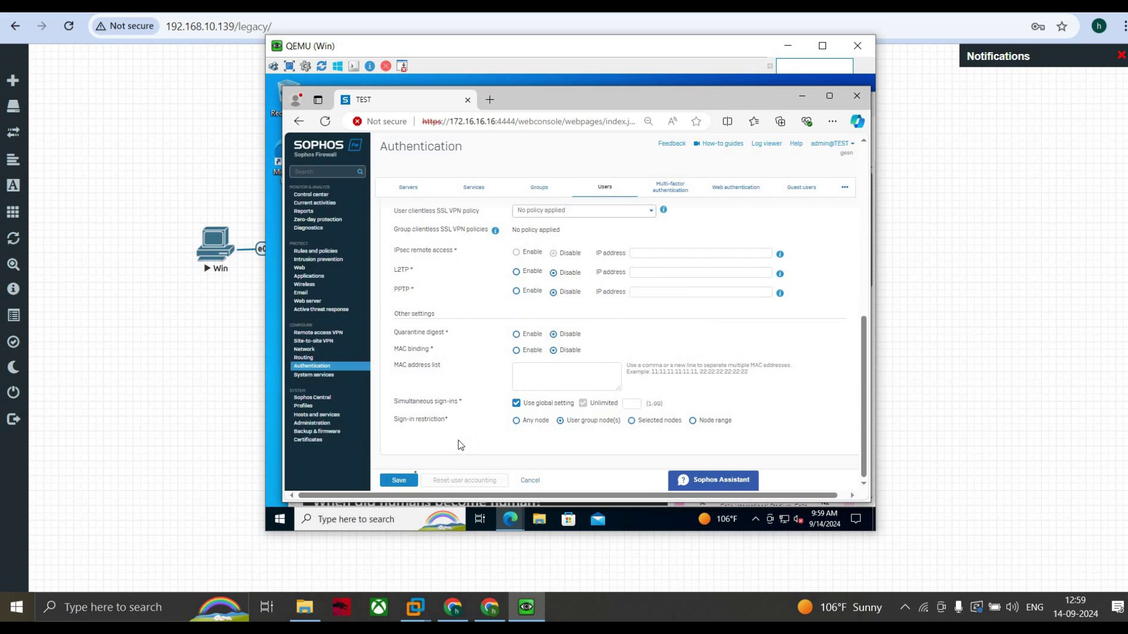
click(402, 483)
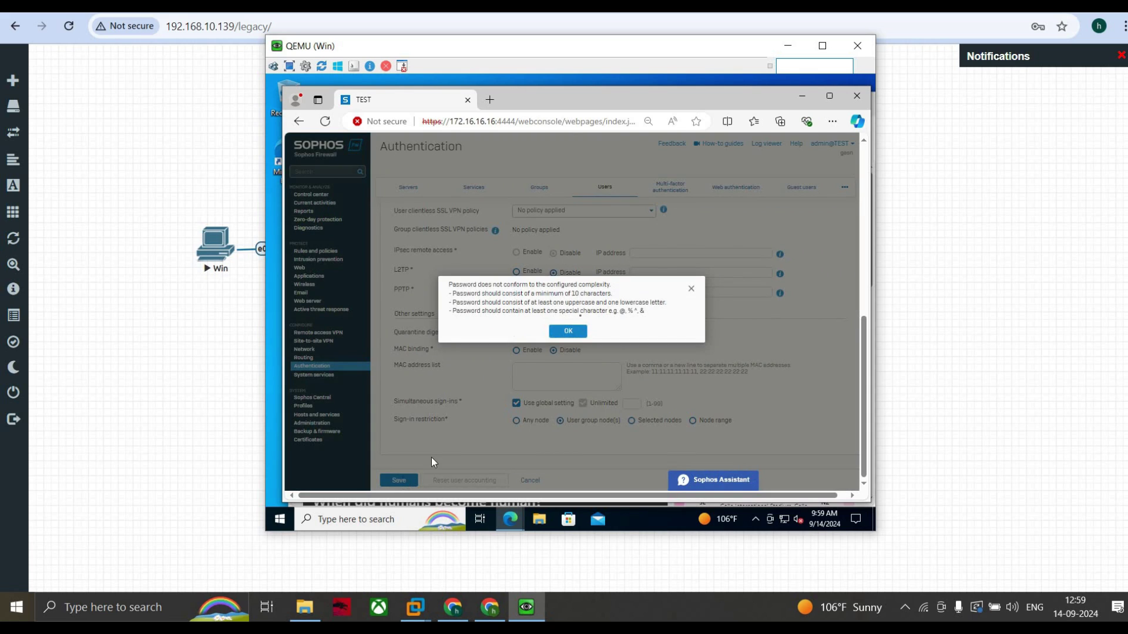
click(562, 330)
scroll(554, 326, up, 5)
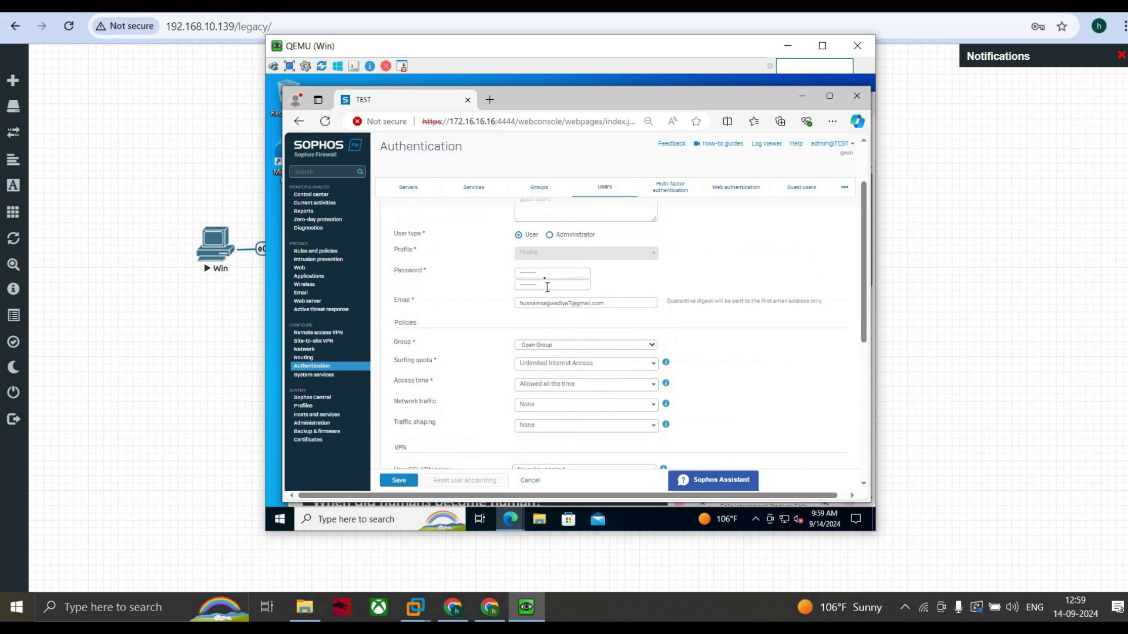
Step: Replace the password and its confirmation with a compliant one, then save the user
click(545, 275)
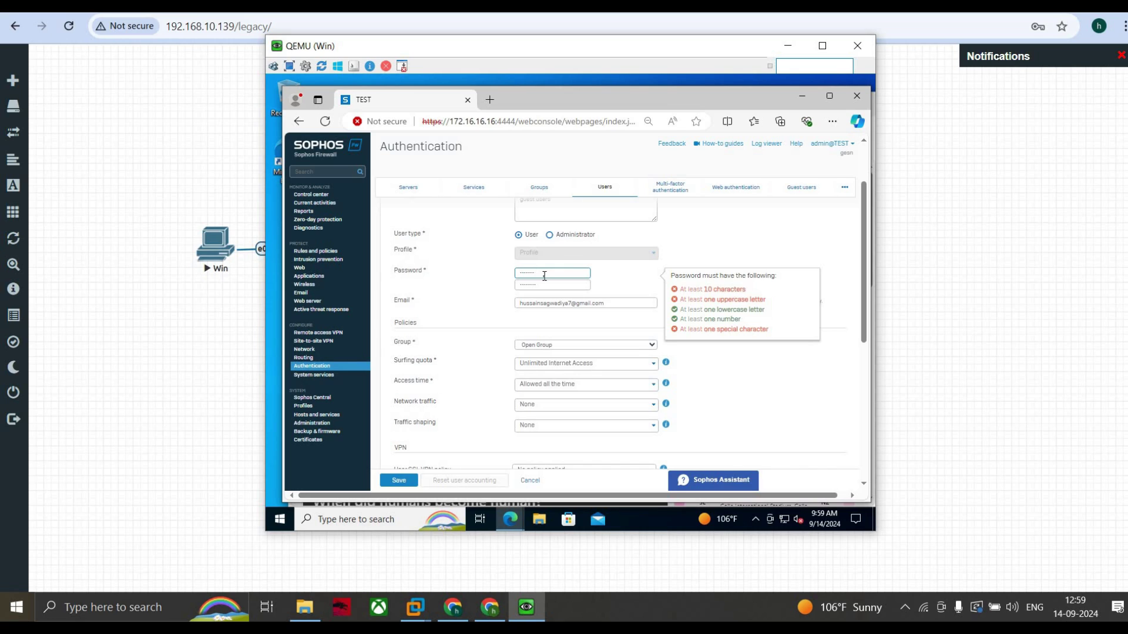
key(ctrl+a)
key(BackSpace)
text(S)
click(538, 286)
key(ctrl+a)
key(BackSpace)
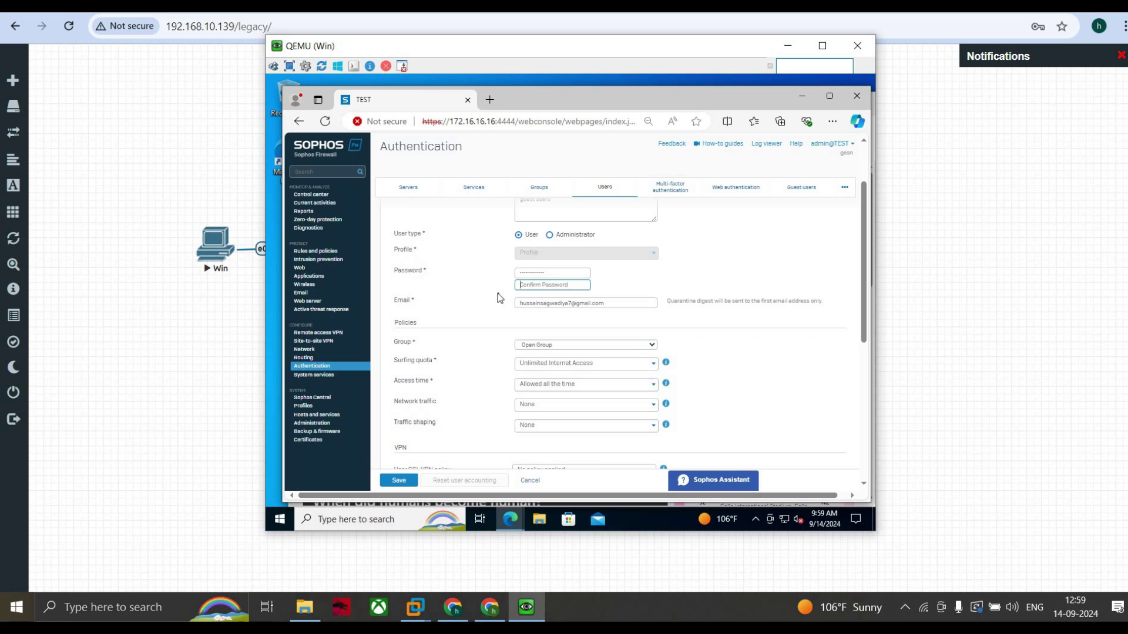
text(S)
click(393, 482)
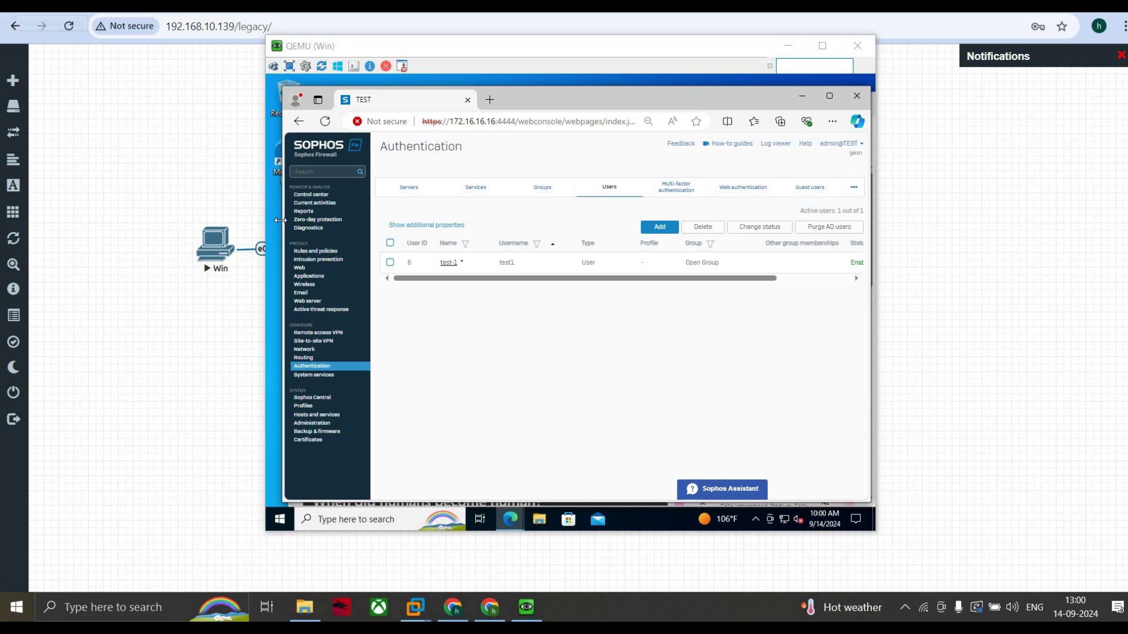
Step: Review the Web authentication captive portal appearance, keeping the Default layout and existing field labels
click(744, 187)
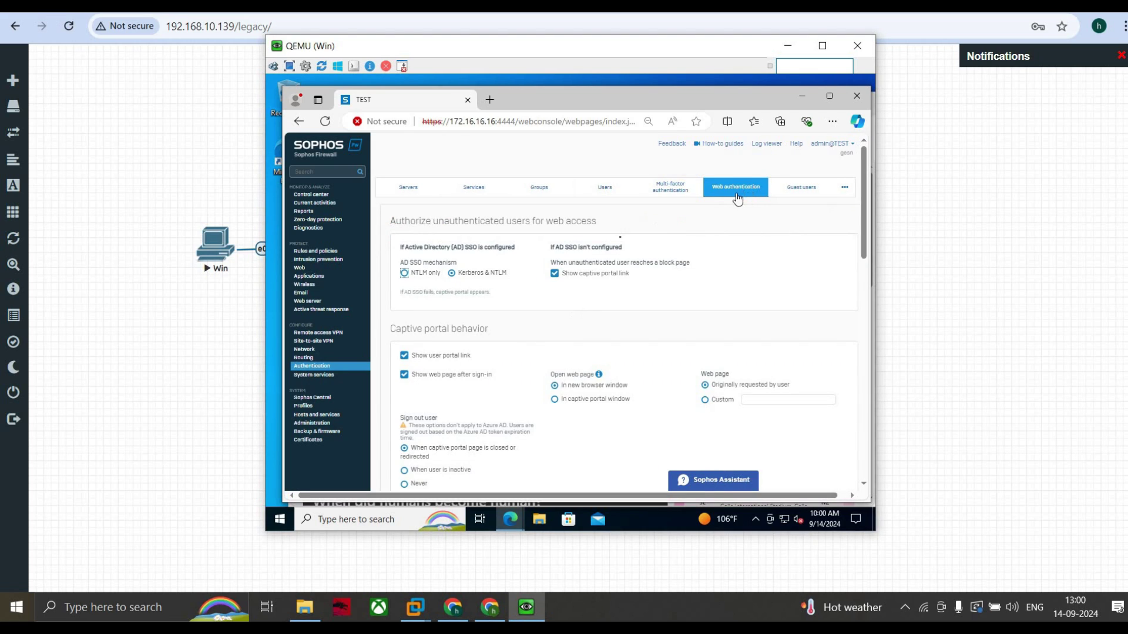
scroll(621, 241, down, 1)
scroll(621, 241, down, 3)
scroll(621, 242, down, 3)
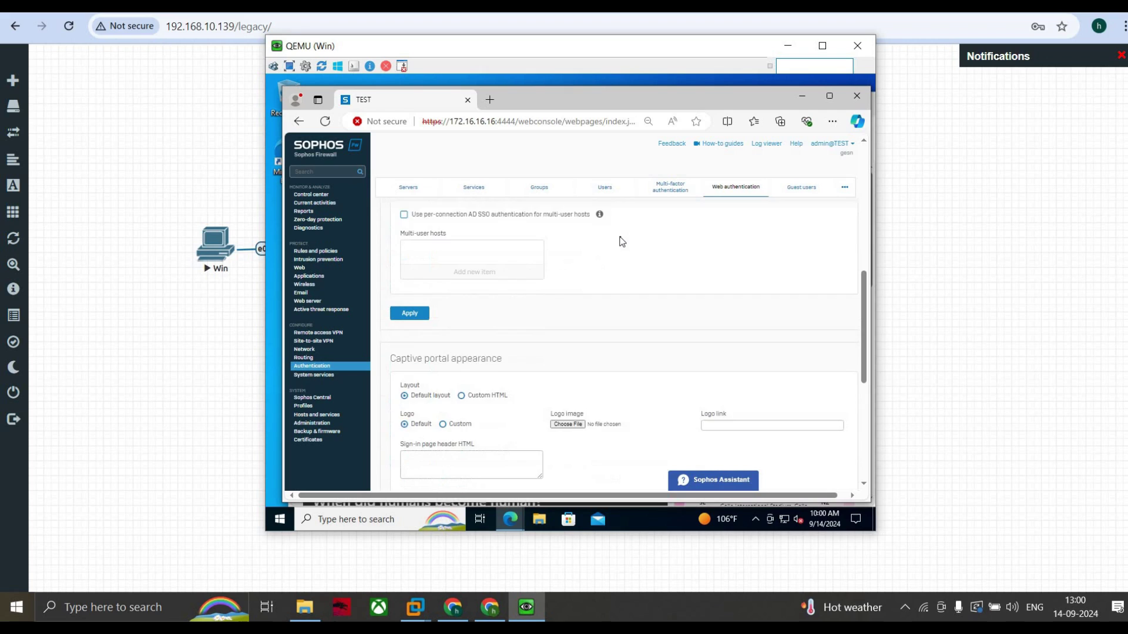
scroll(621, 242, down, 1)
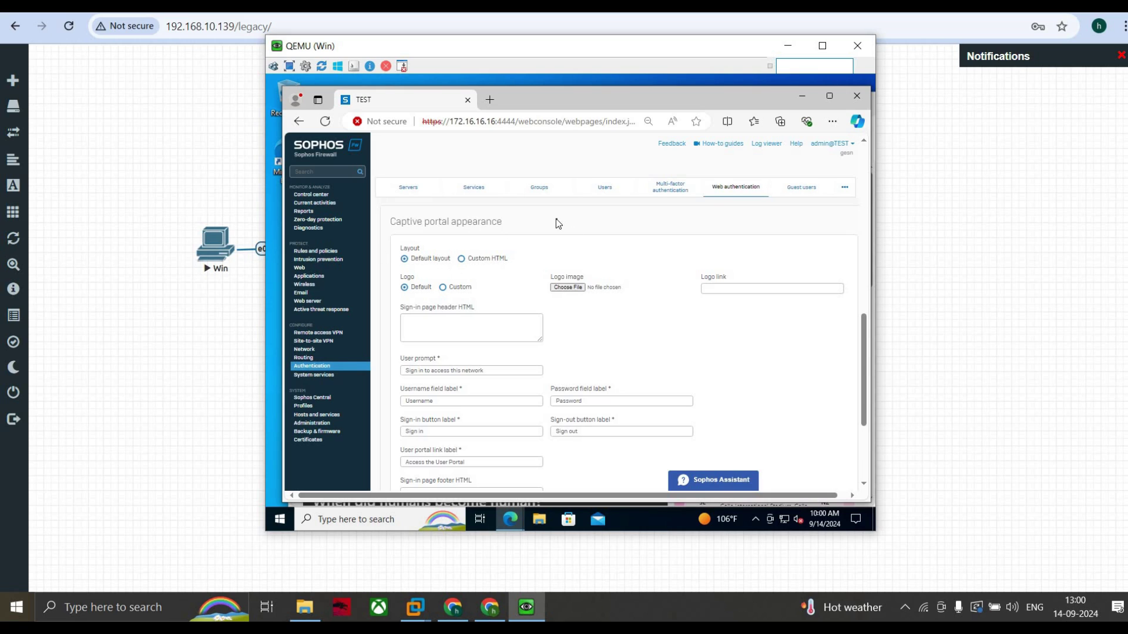
click(461, 259)
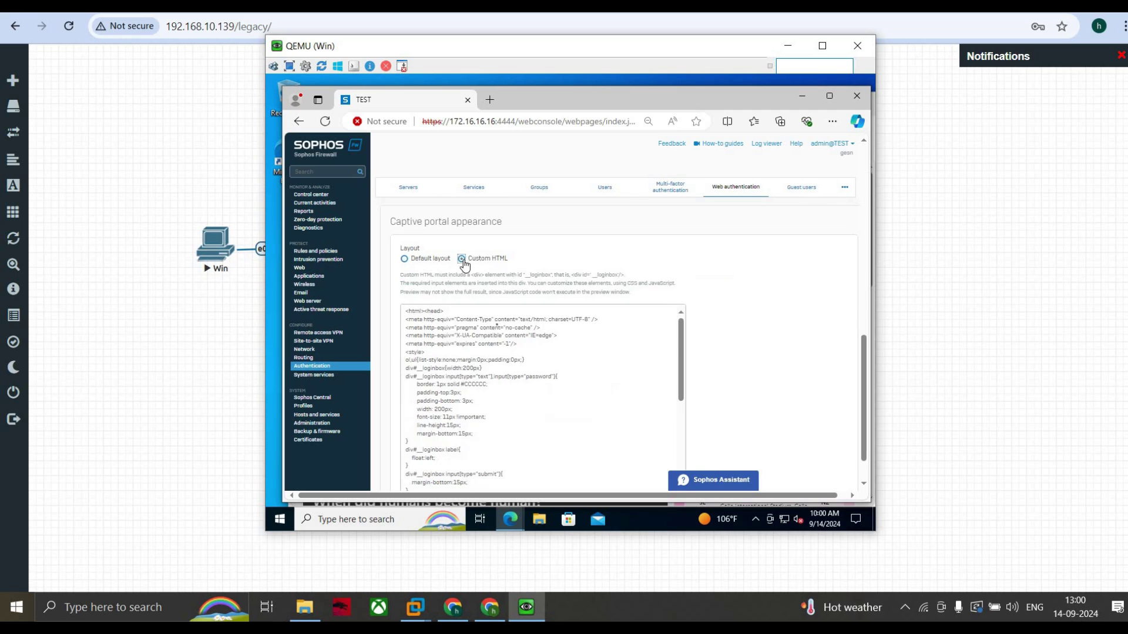
click(405, 259)
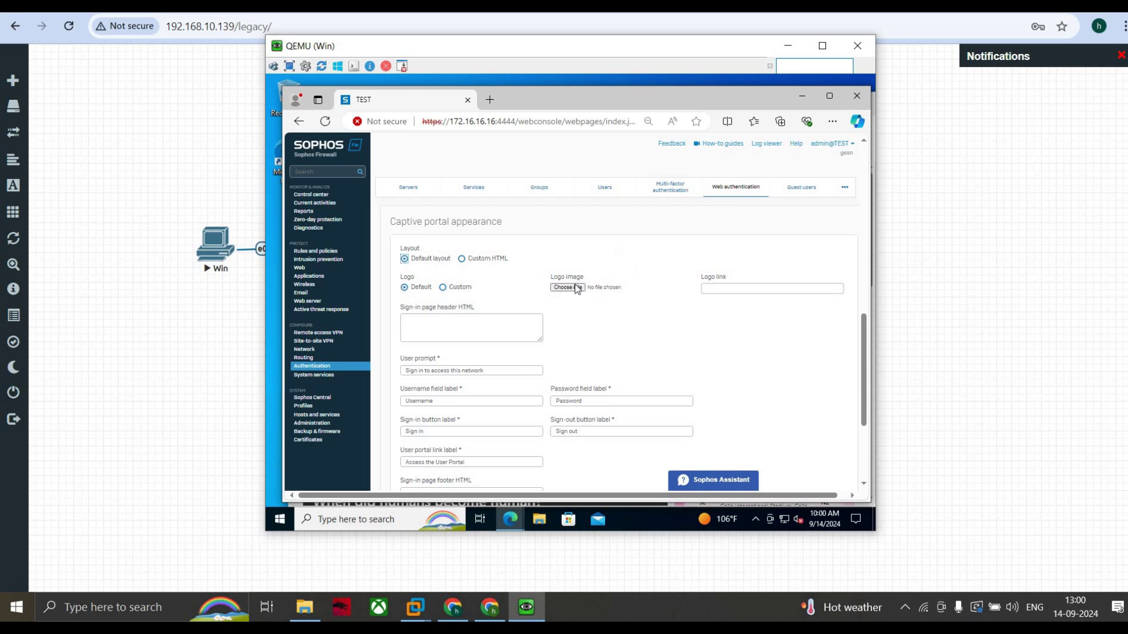
scroll(502, 330, down, 1)
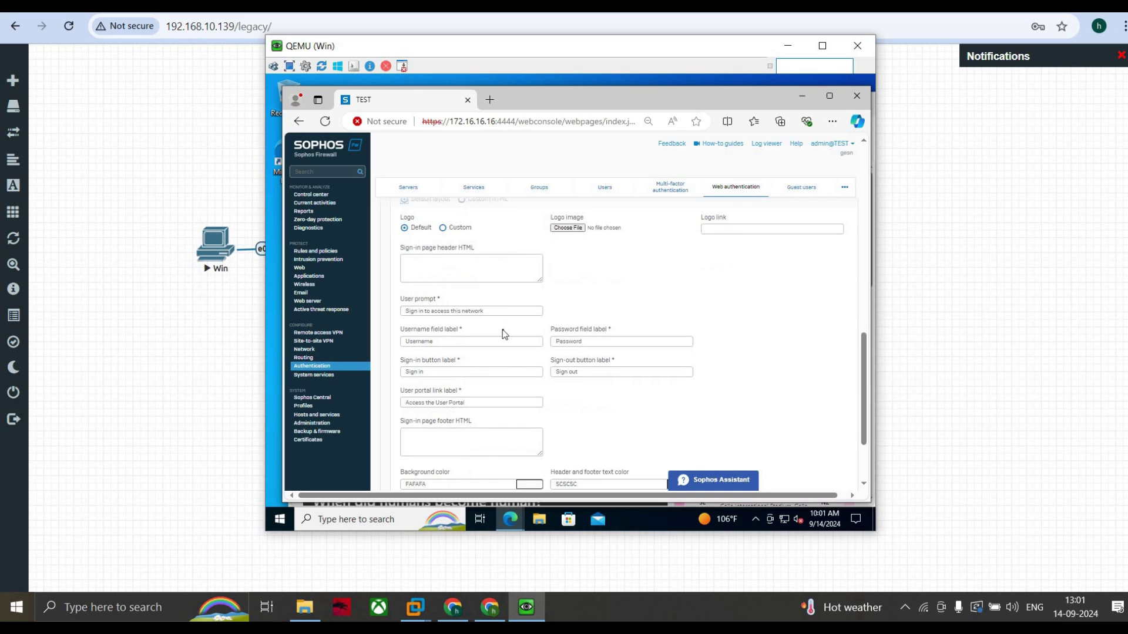
click(470, 312)
click(520, 322)
scroll(456, 313, down, 1)
click(438, 283)
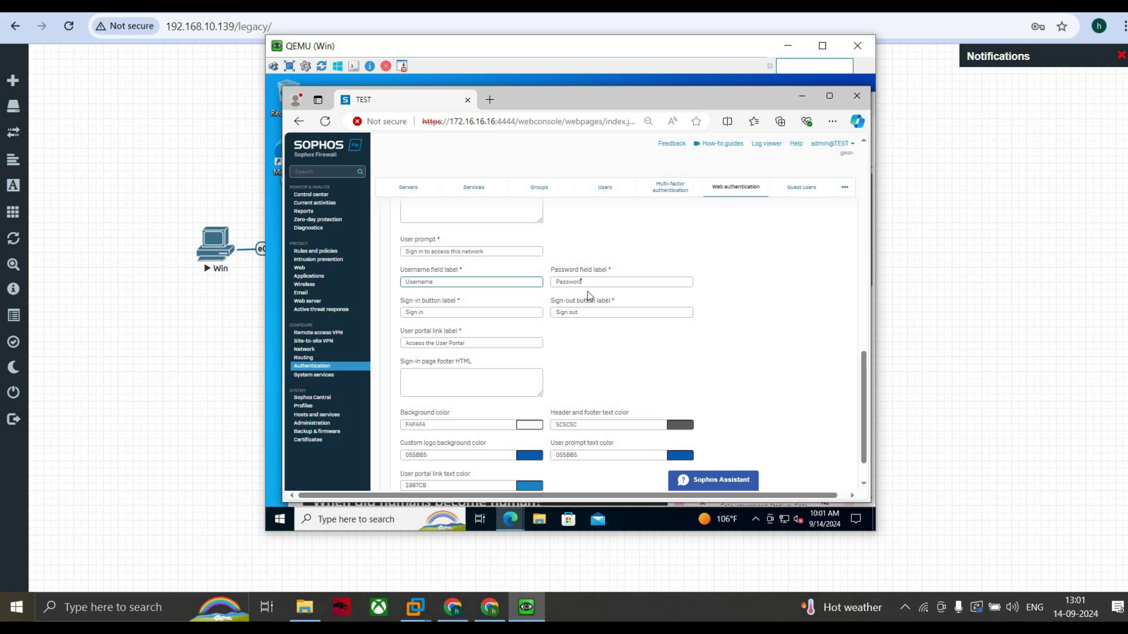
click(581, 281)
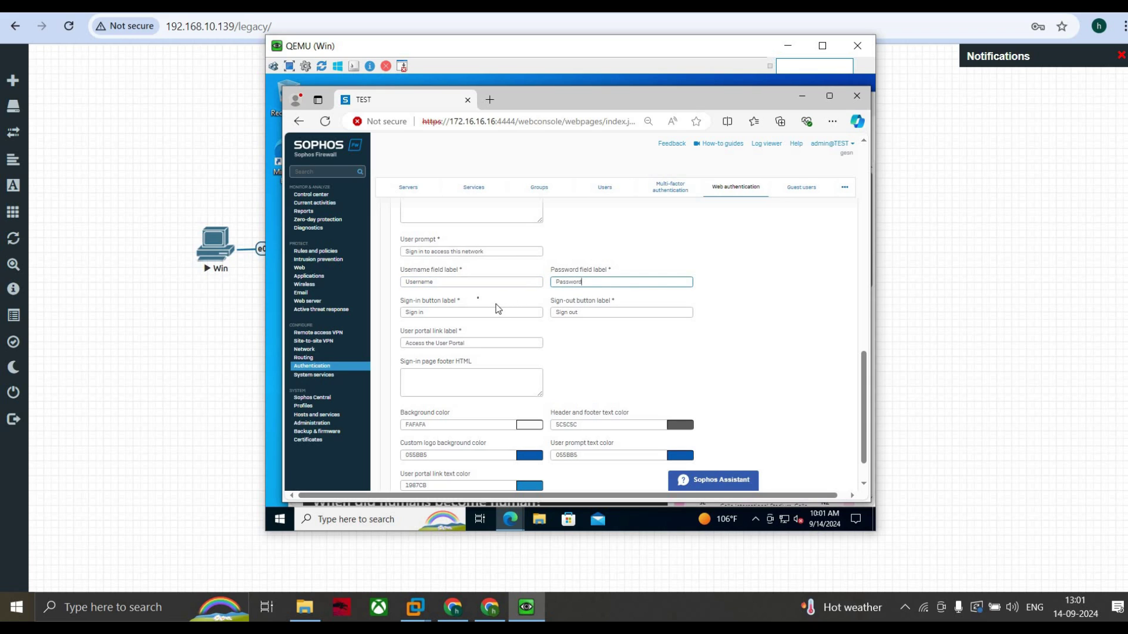
scroll(486, 301, up, 1)
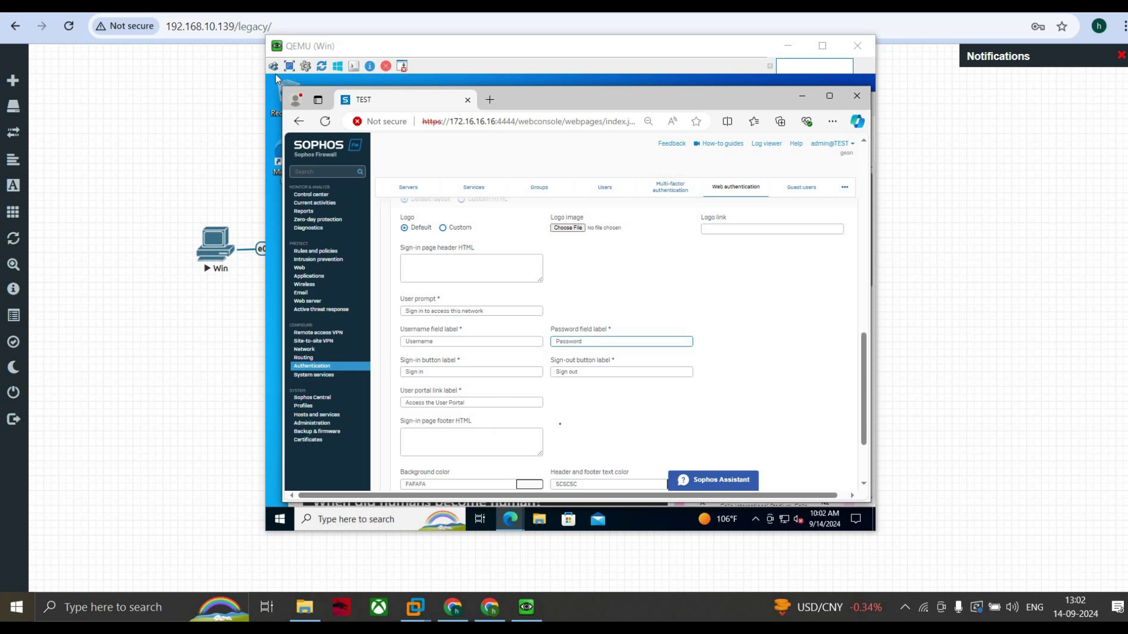
click(276, 79)
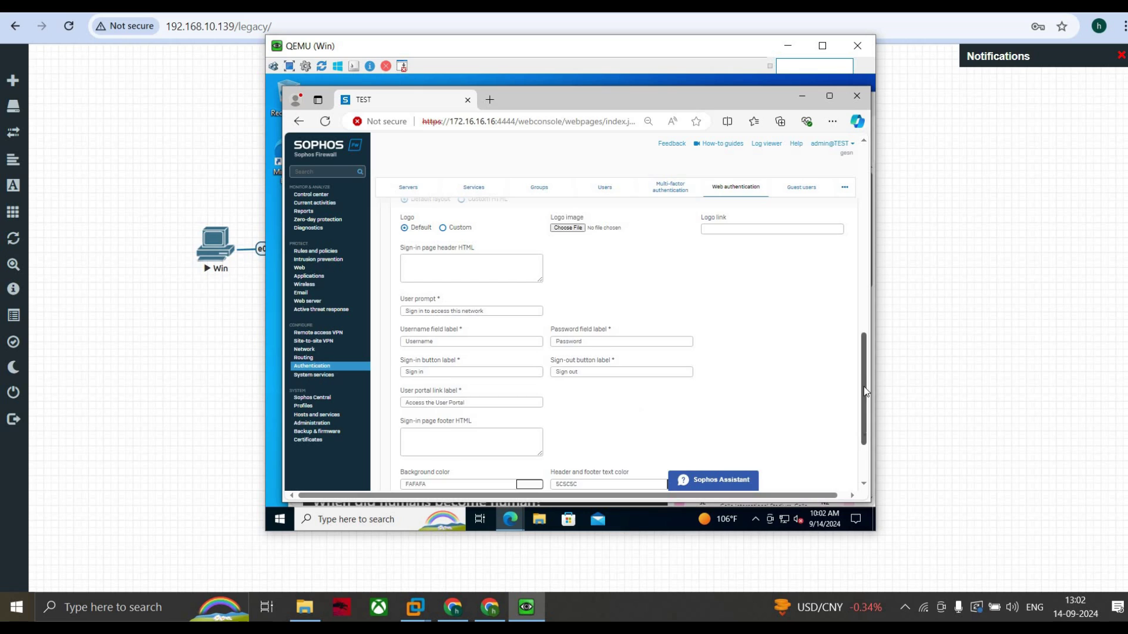
drag(864, 392, 865, 434)
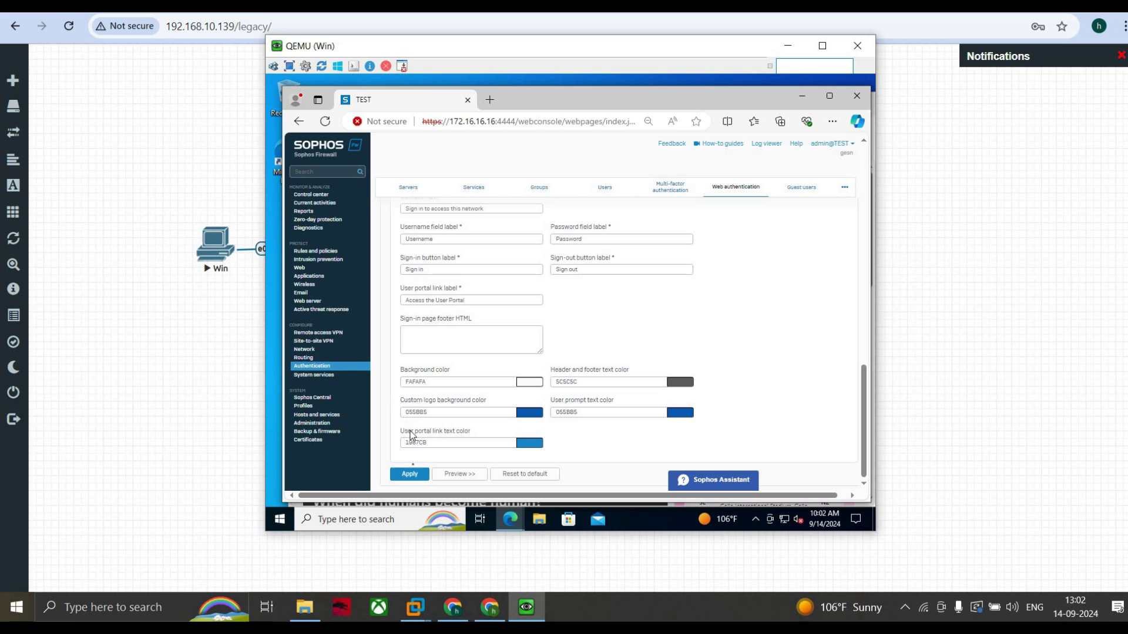
Step: Apply the captive portal appearance settings and confirm the configuration update
click(409, 474)
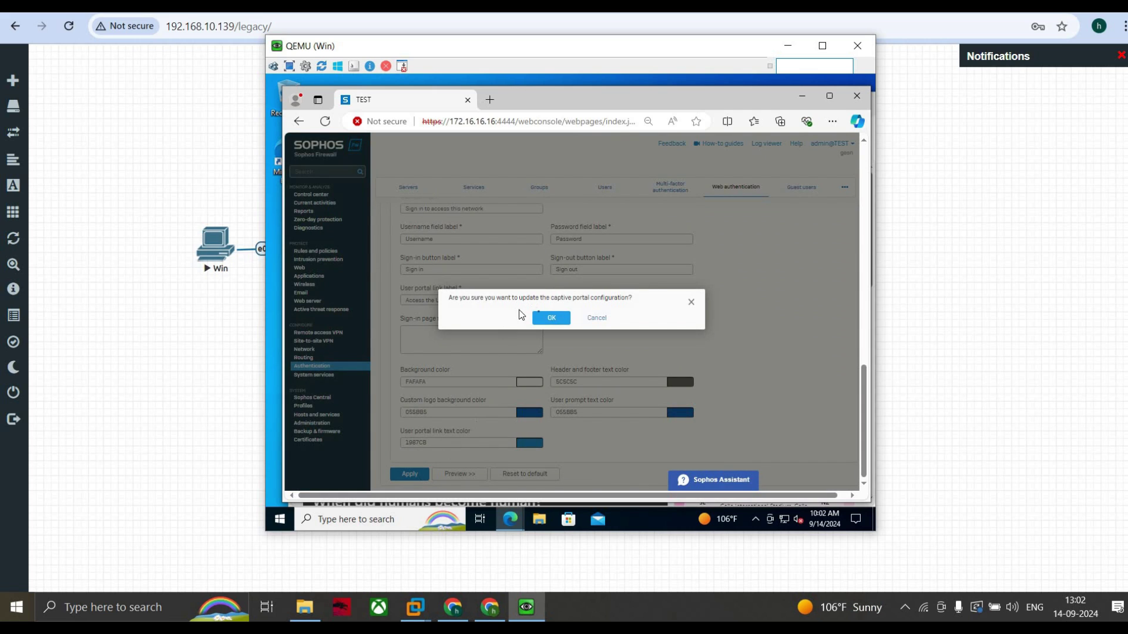
click(544, 320)
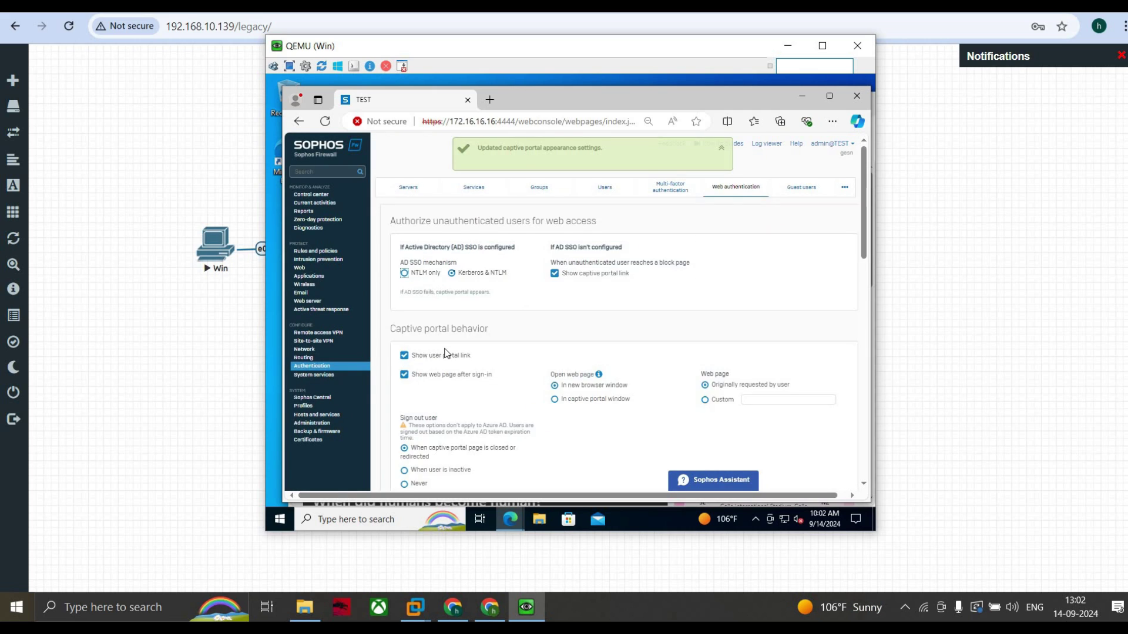
scroll(446, 353, down, 2)
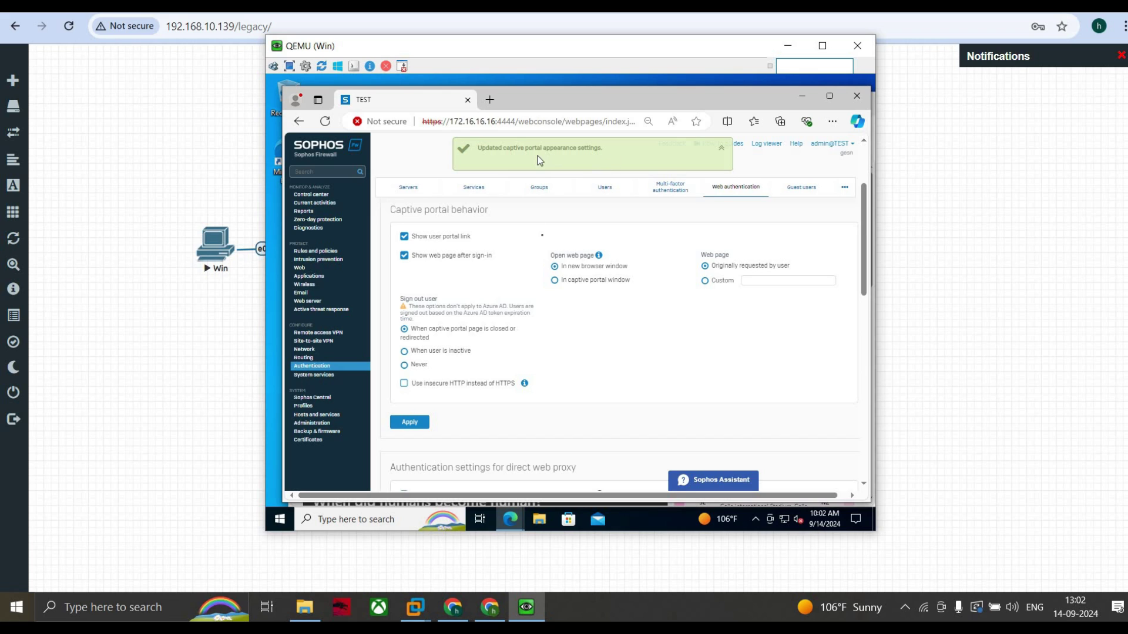
scroll(543, 239, down, 5)
scroll(544, 238, up, 6)
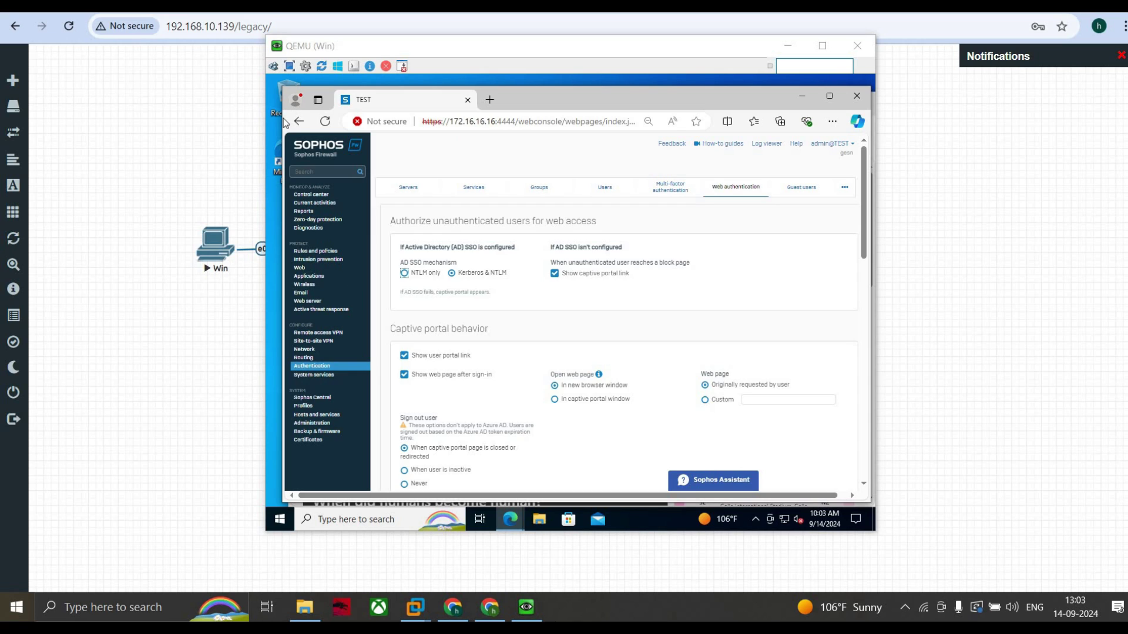
Step: Start a new firewall rule placed at the top, with traffic logging enabled
click(327, 252)
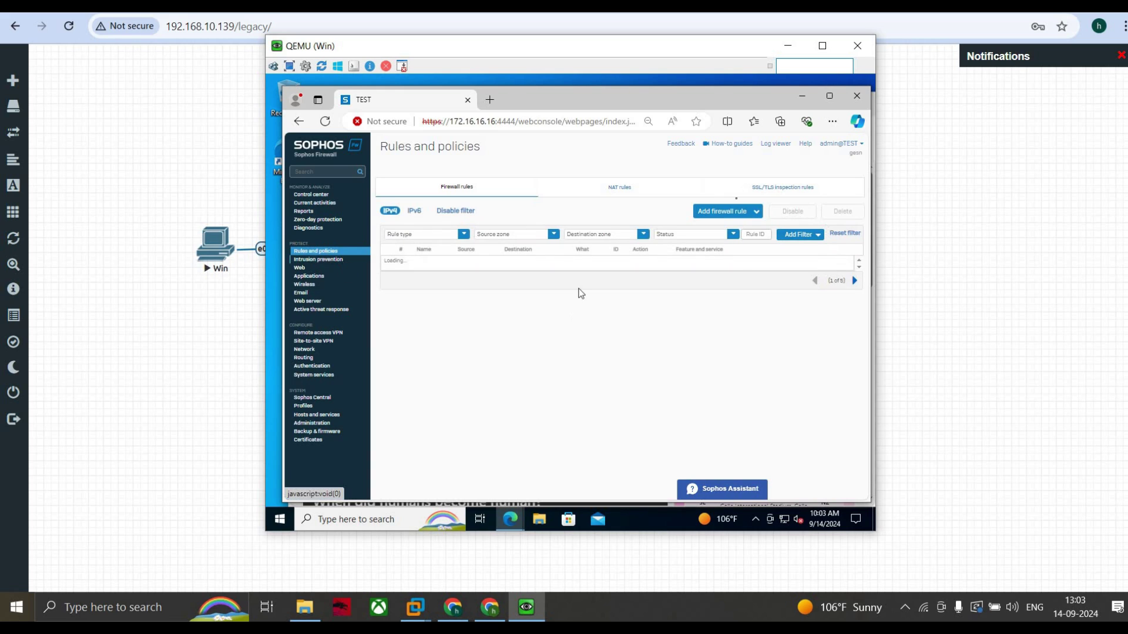
click(713, 216)
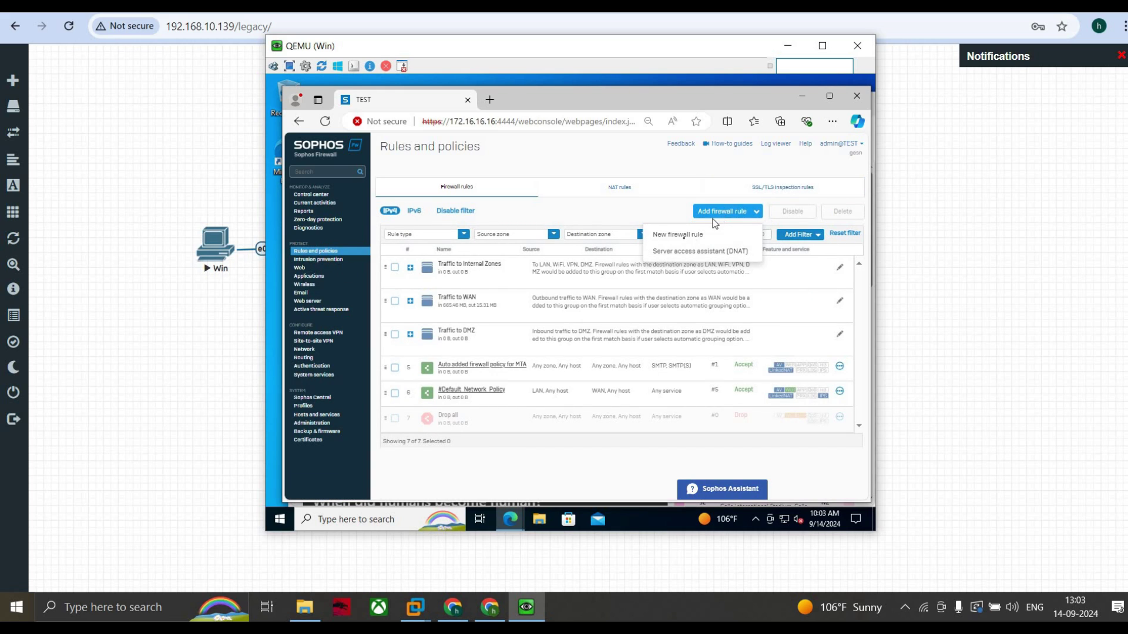
click(681, 236)
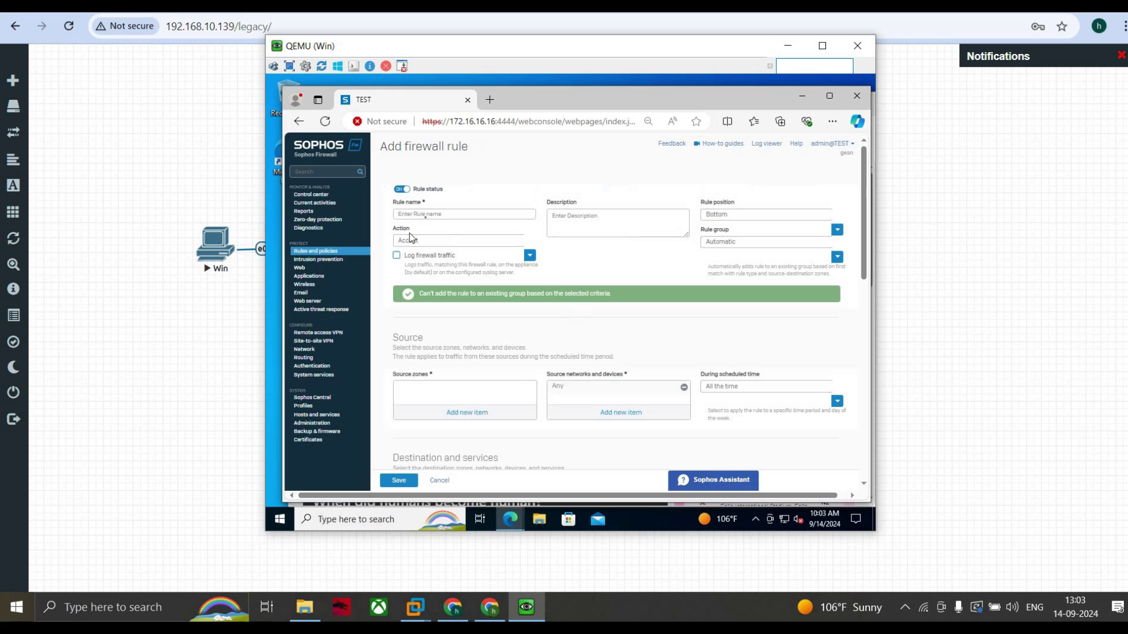
click(426, 215)
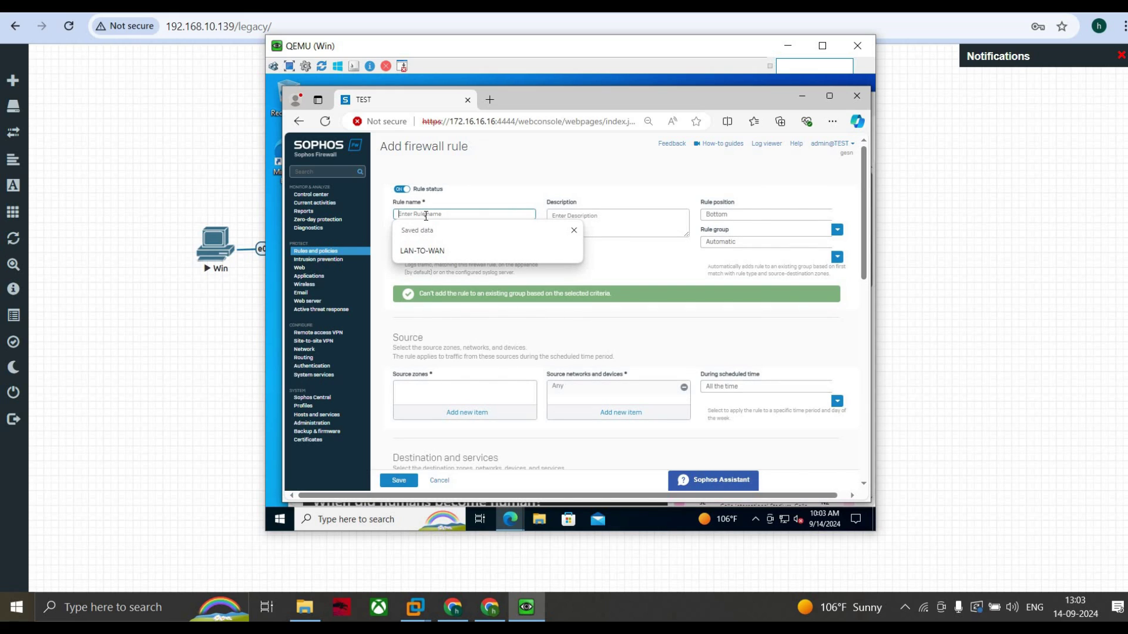
text(Captive-portal traffic)
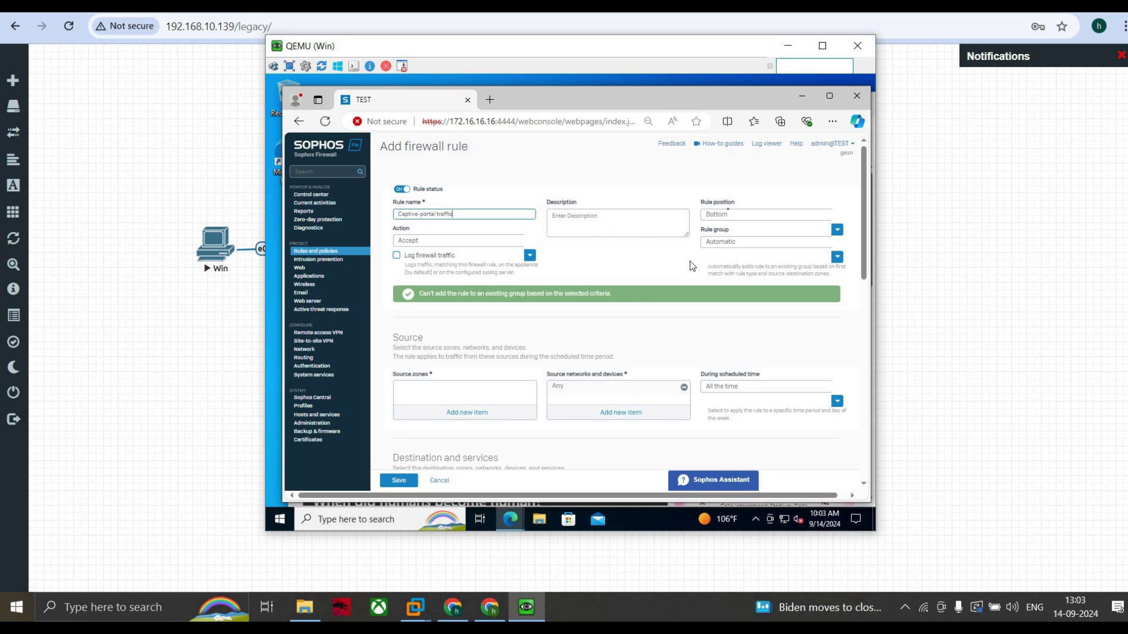
click(728, 216)
click(729, 216)
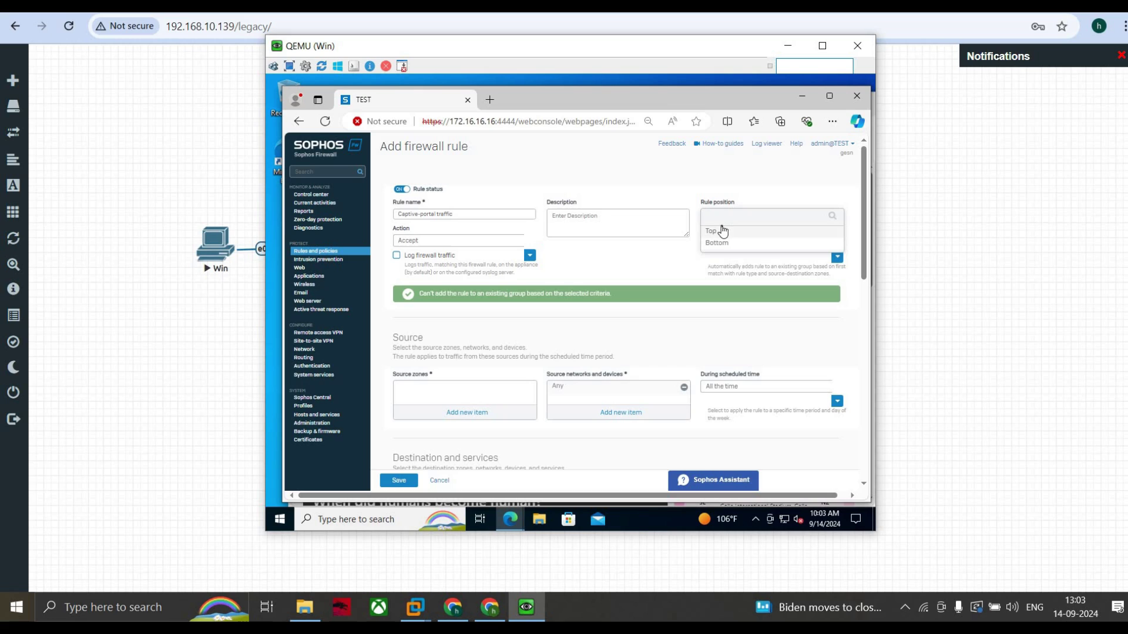
click(710, 235)
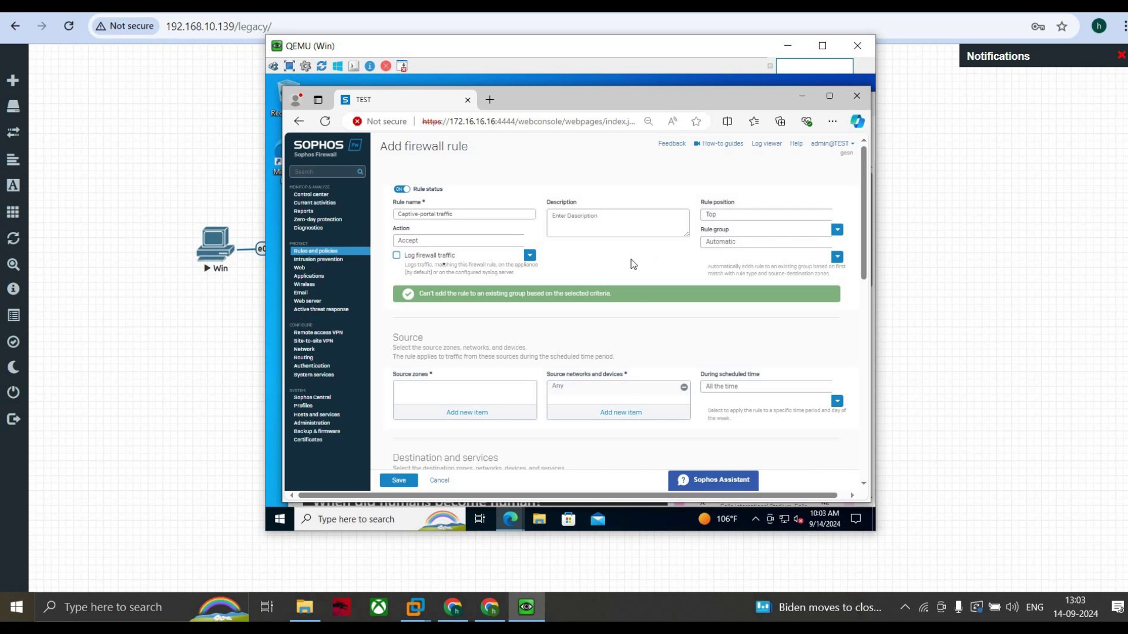
click(398, 256)
scroll(450, 284, down, 1)
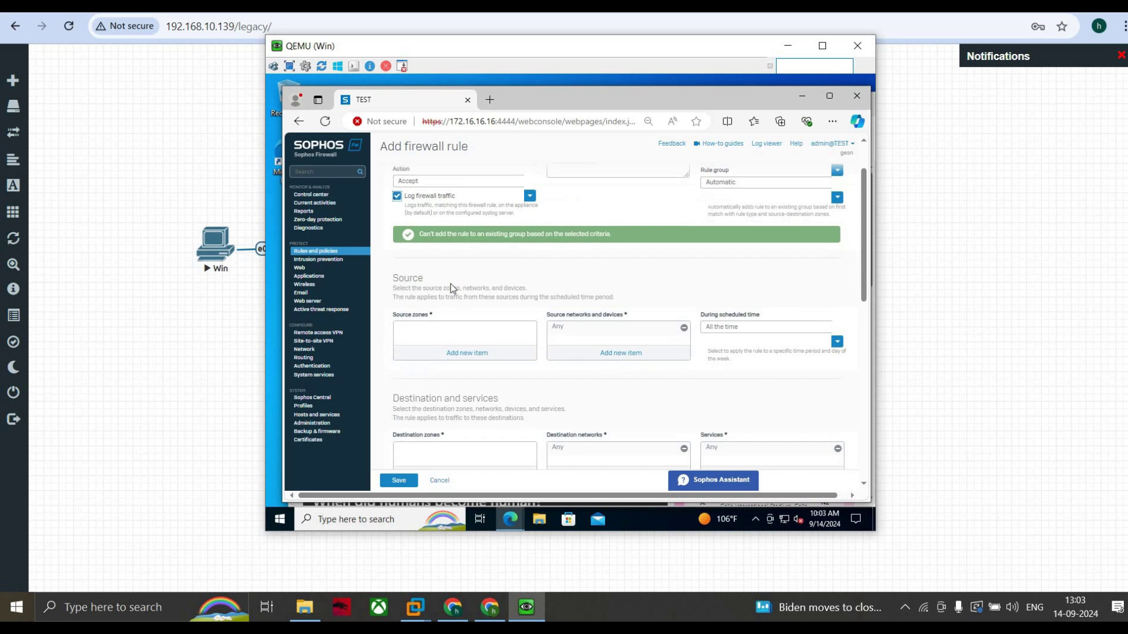
Step: Set the rule's source zone to LAN and destination zone to WAN
click(468, 353)
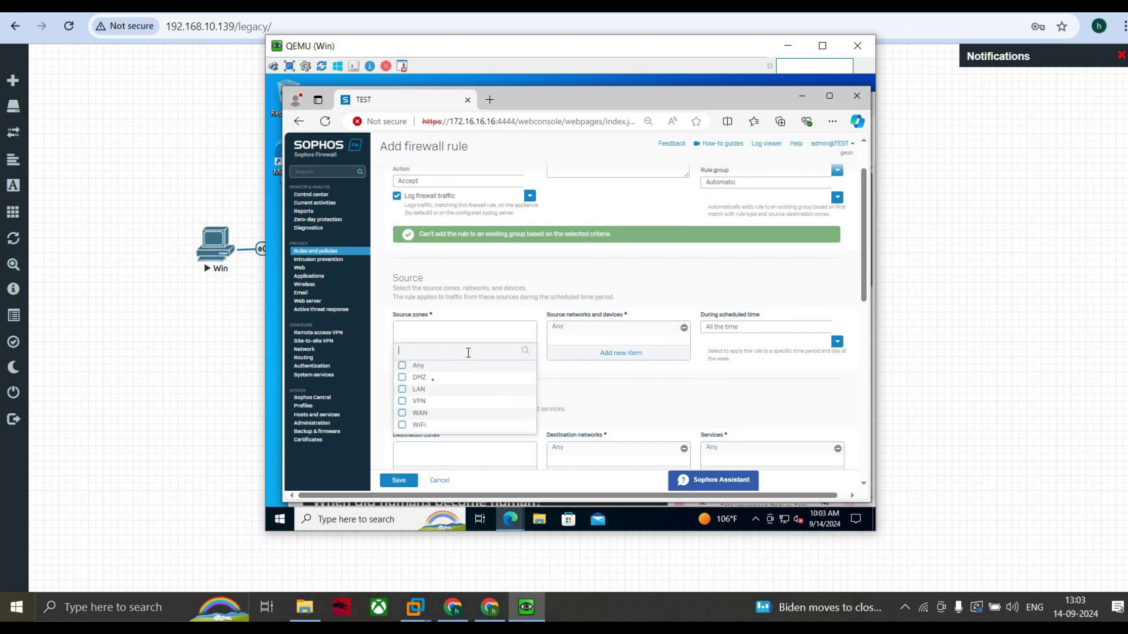
click(403, 389)
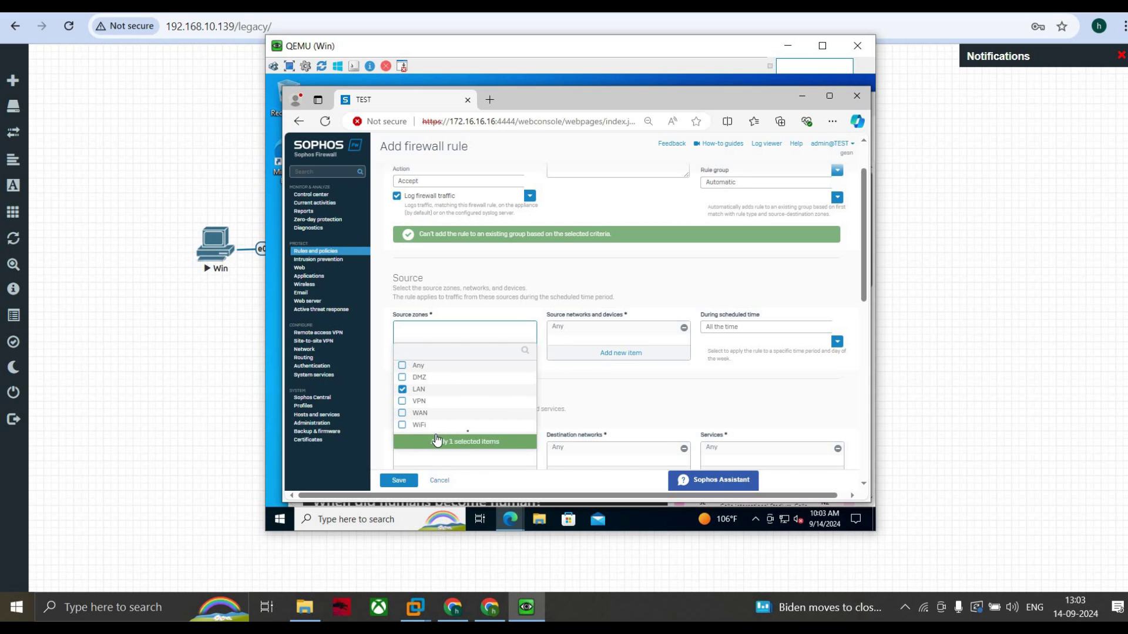
click(464, 441)
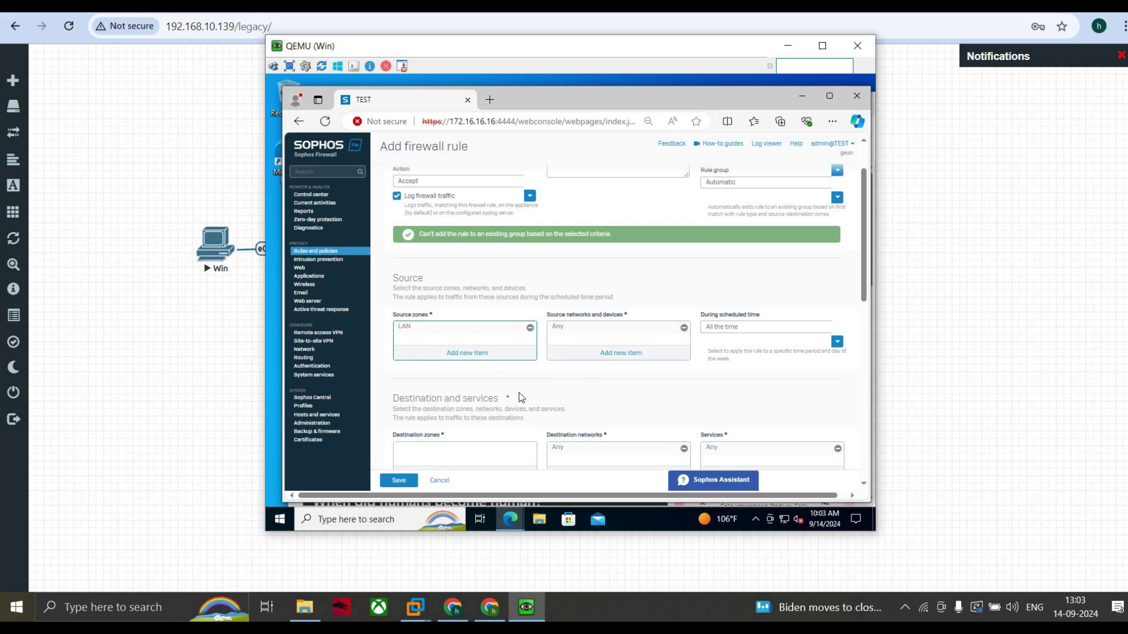
scroll(517, 397, down, 1)
click(479, 416)
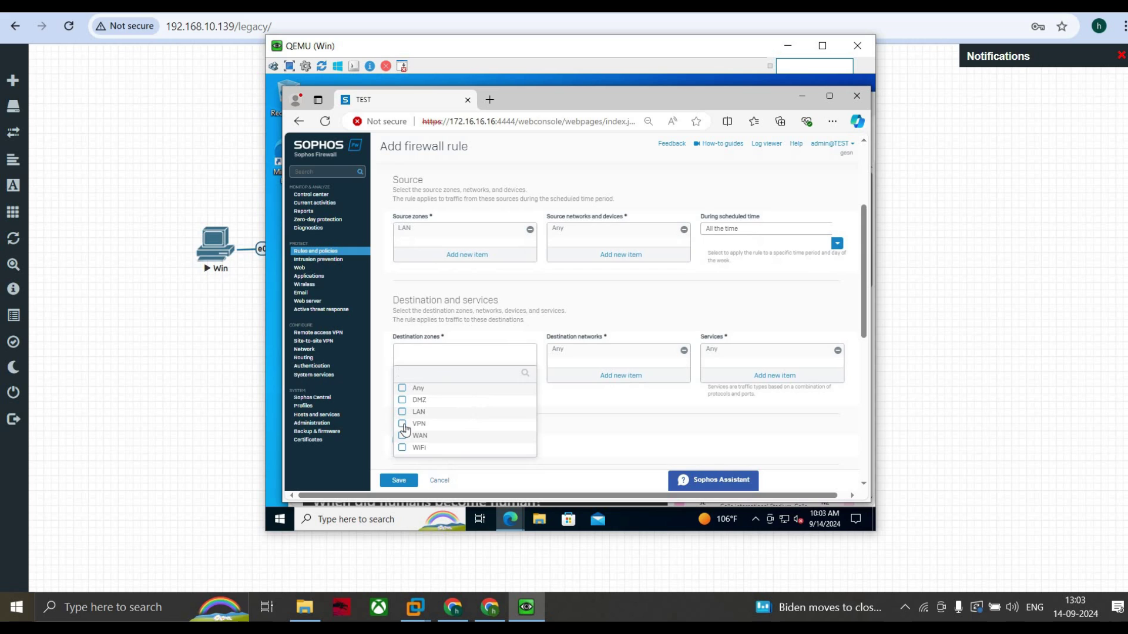
click(420, 438)
click(464, 464)
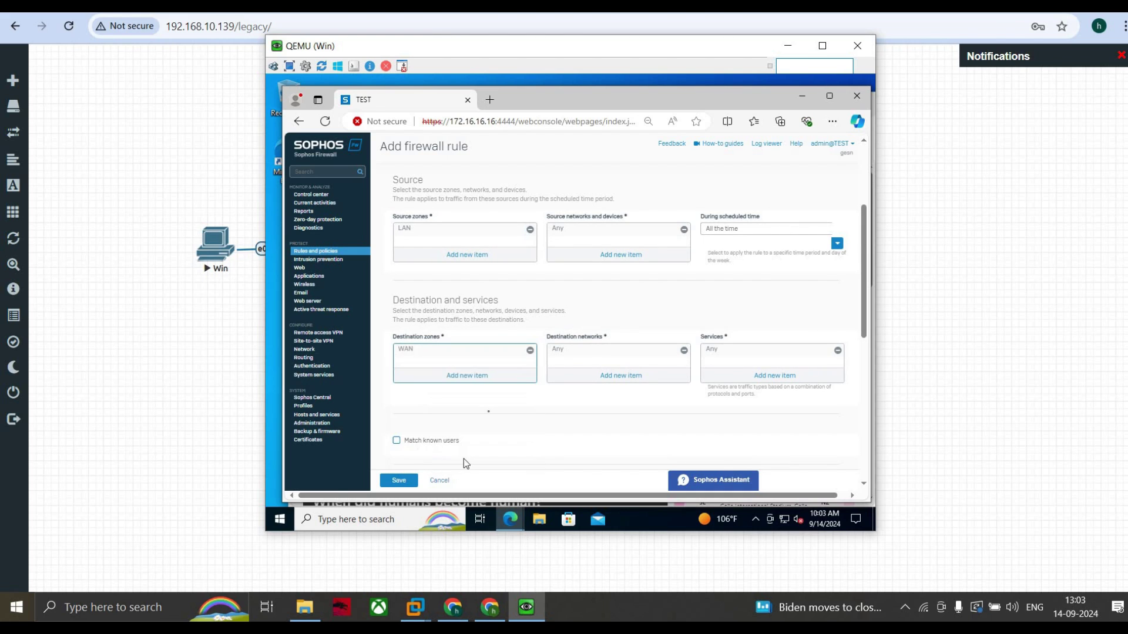
scroll(488, 414, down, 3)
scroll(485, 408, down, 3)
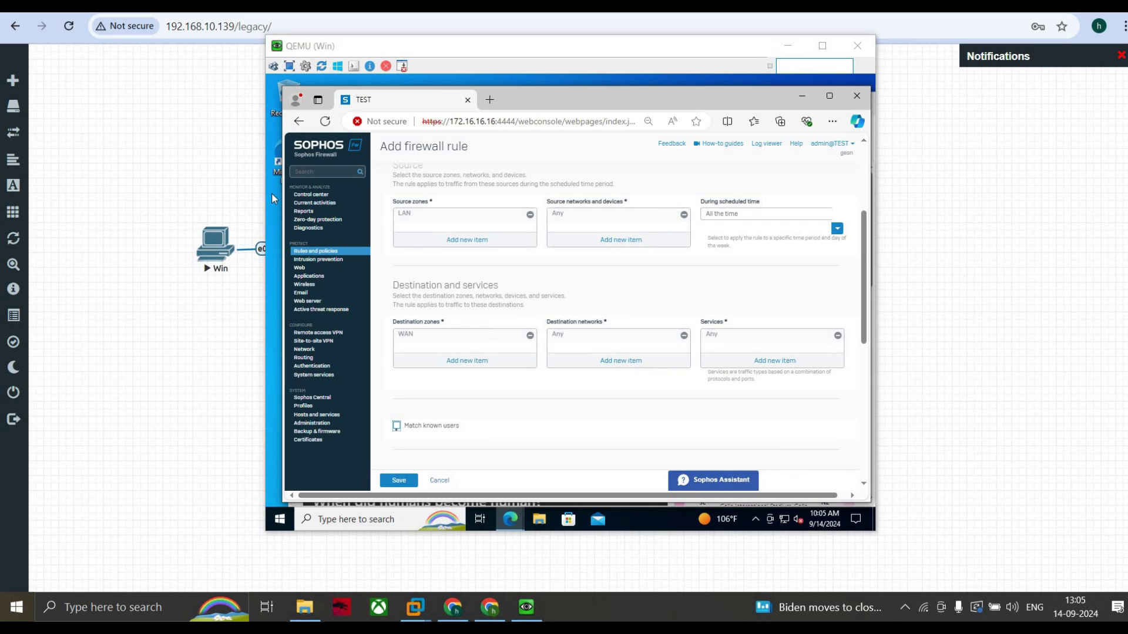
Step: Enable Match known users and restrict the rule to user test1 instead of Any
click(397, 425)
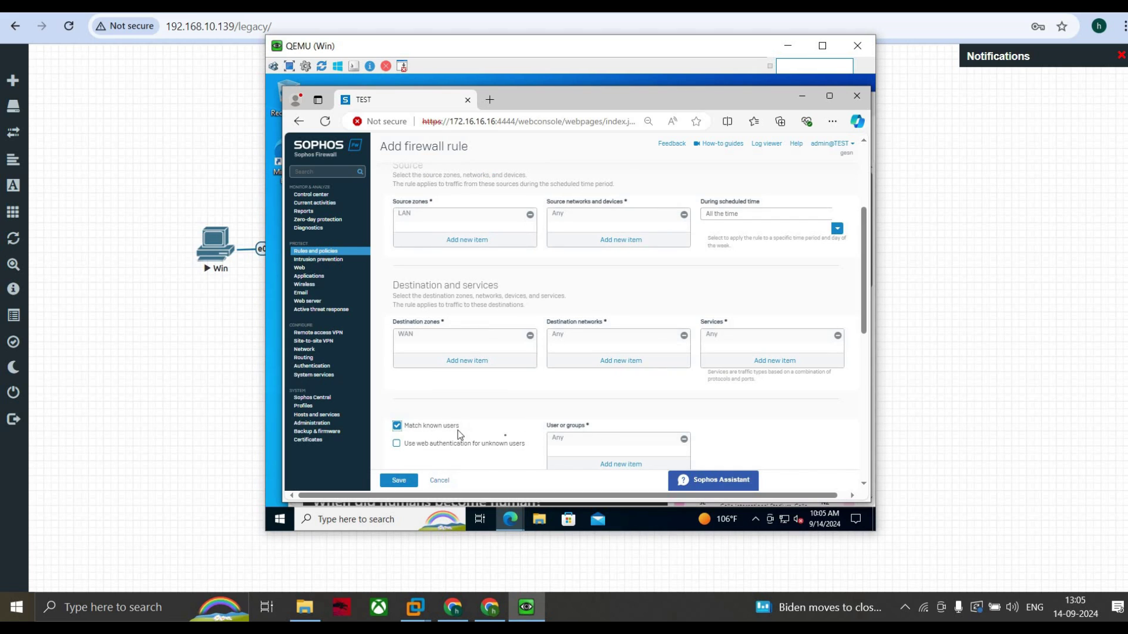
scroll(505, 439, down, 1)
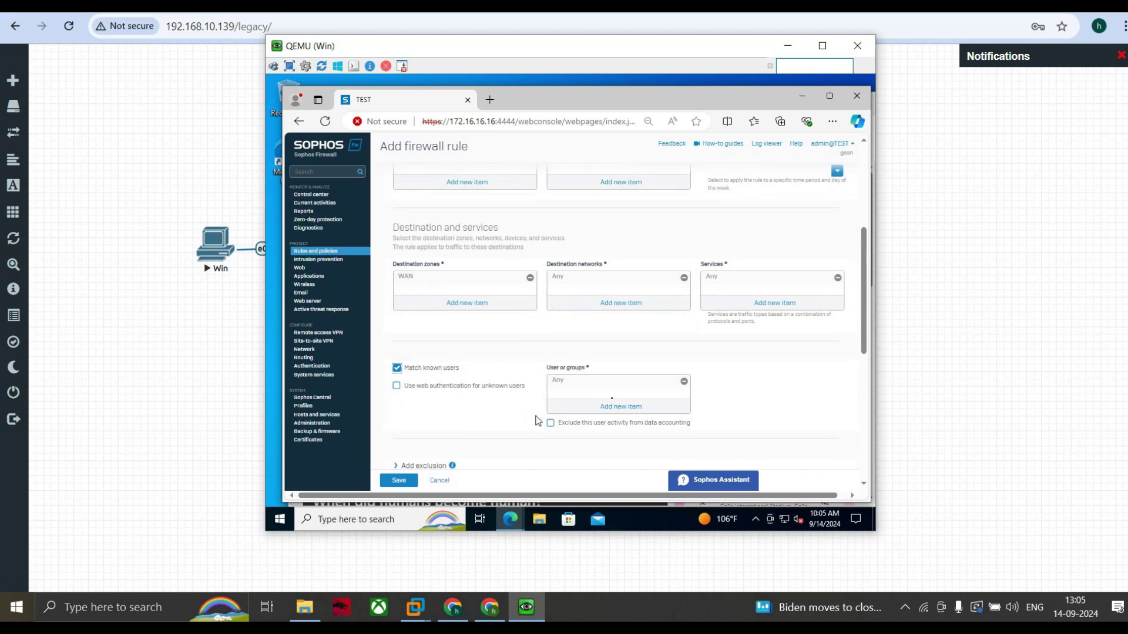
click(611, 401)
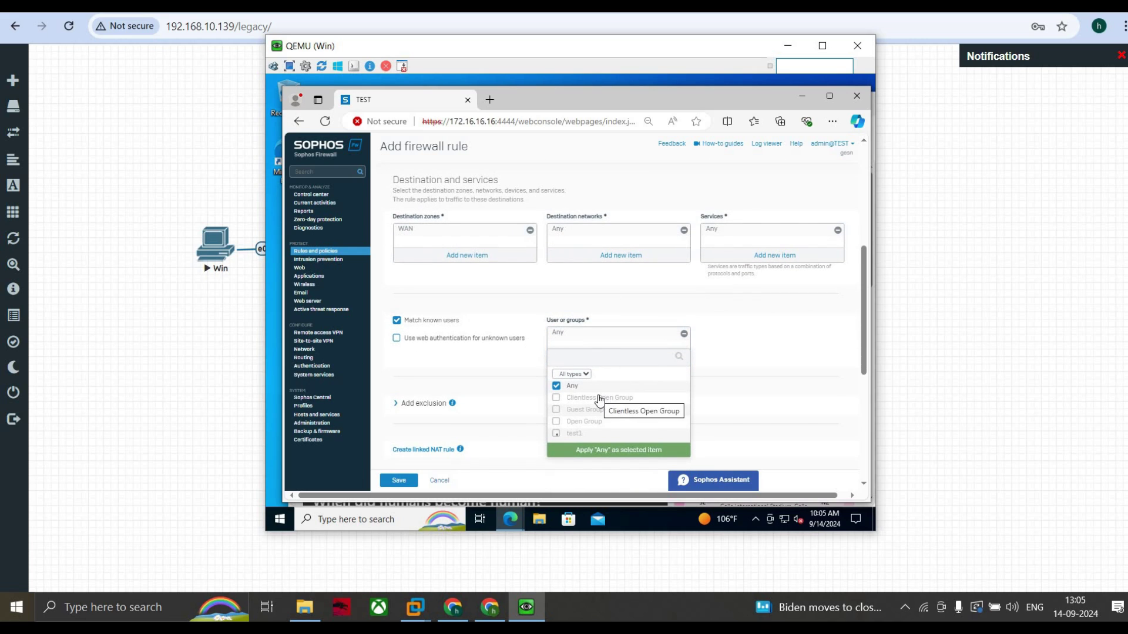
scroll(577, 419, down, 1)
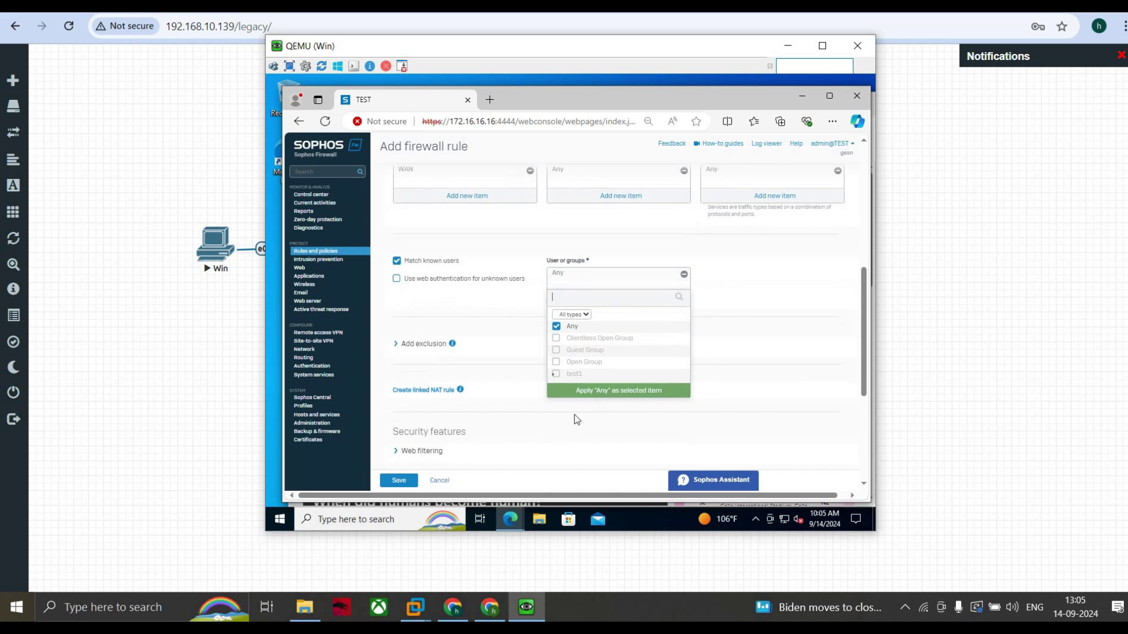
click(556, 327)
click(555, 373)
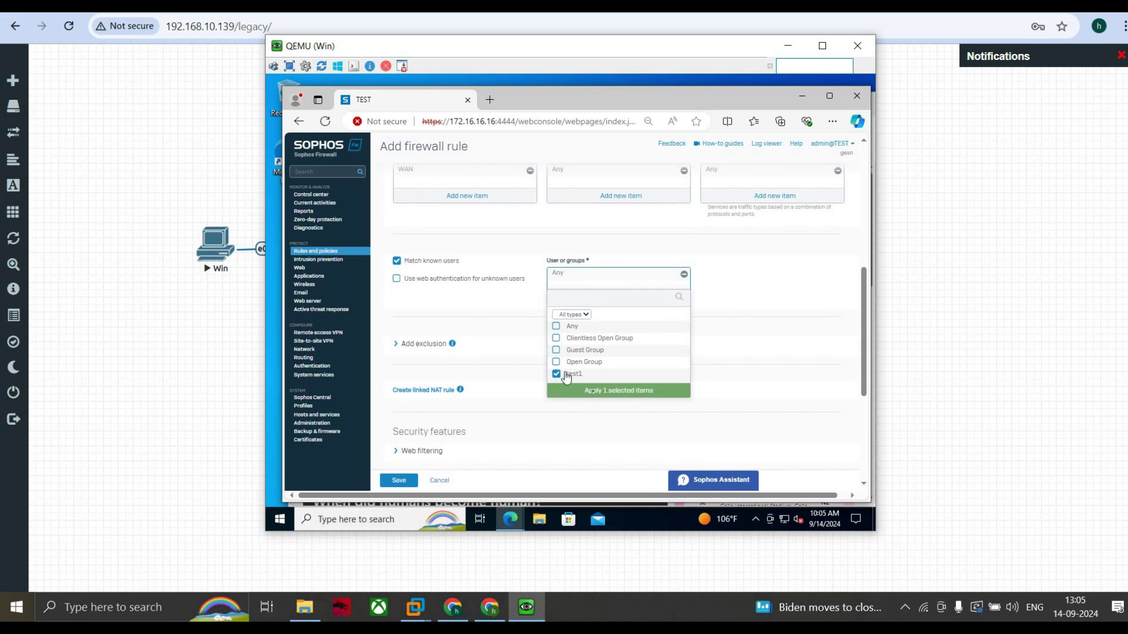
click(592, 391)
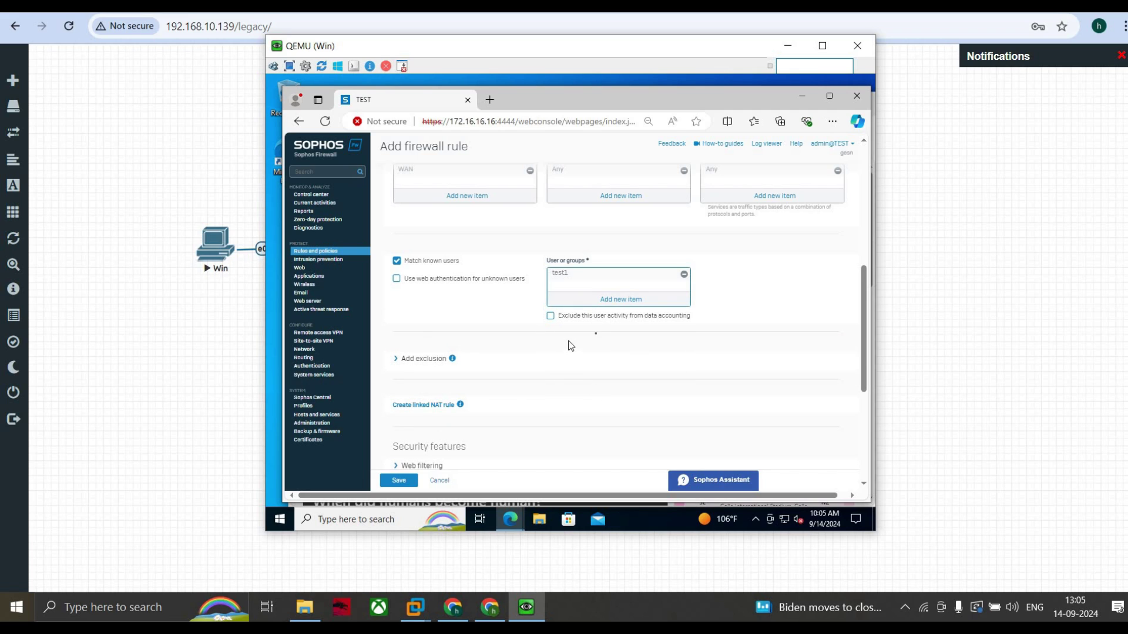
Step: Save the Captive-portal traffic rule
scroll(548, 327, down, 1)
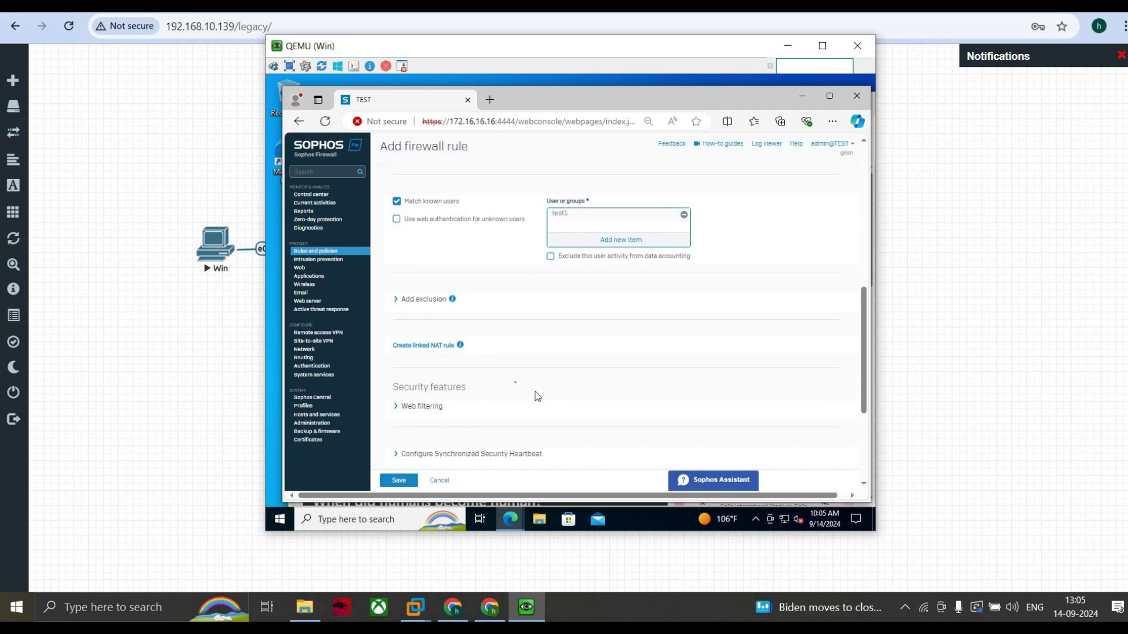
scroll(515, 382, down, 2)
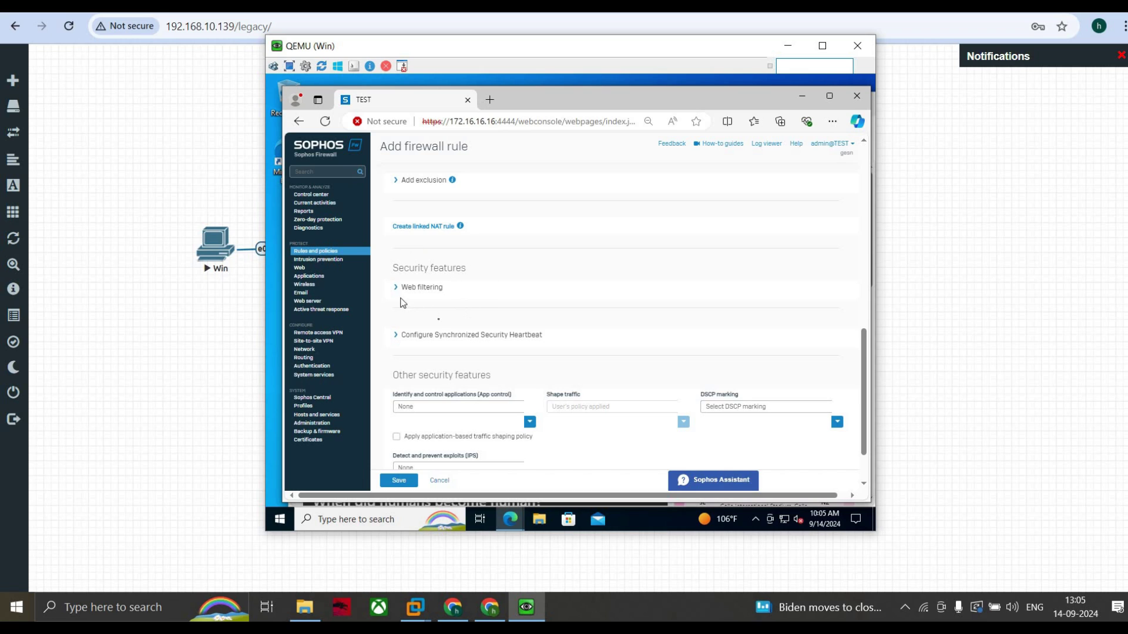
scroll(444, 345, down, 1)
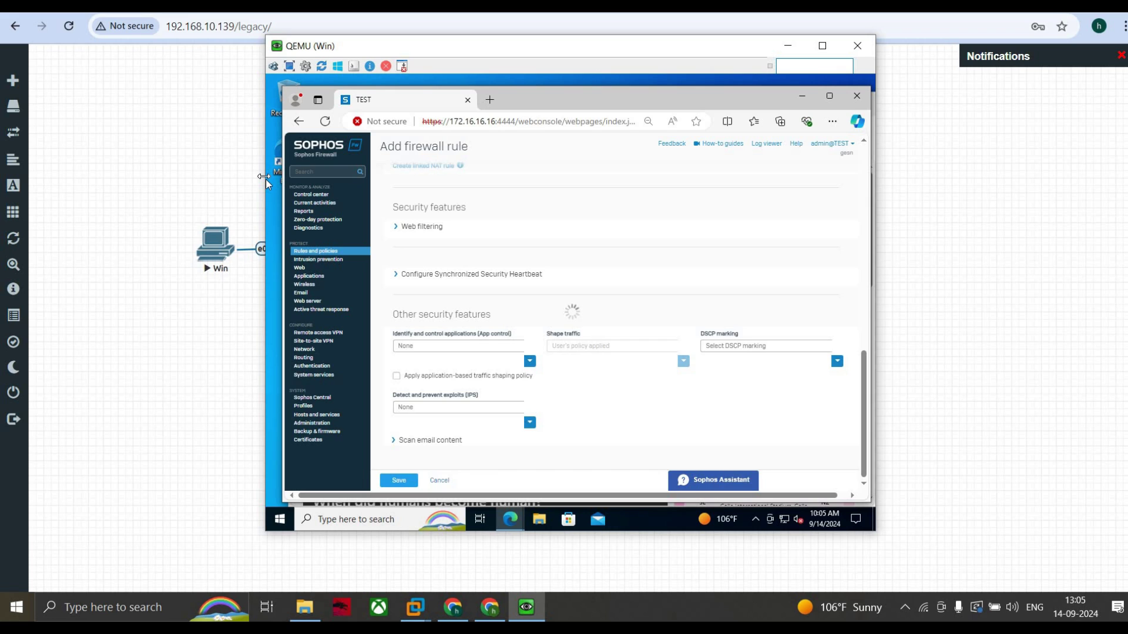
click(266, 242)
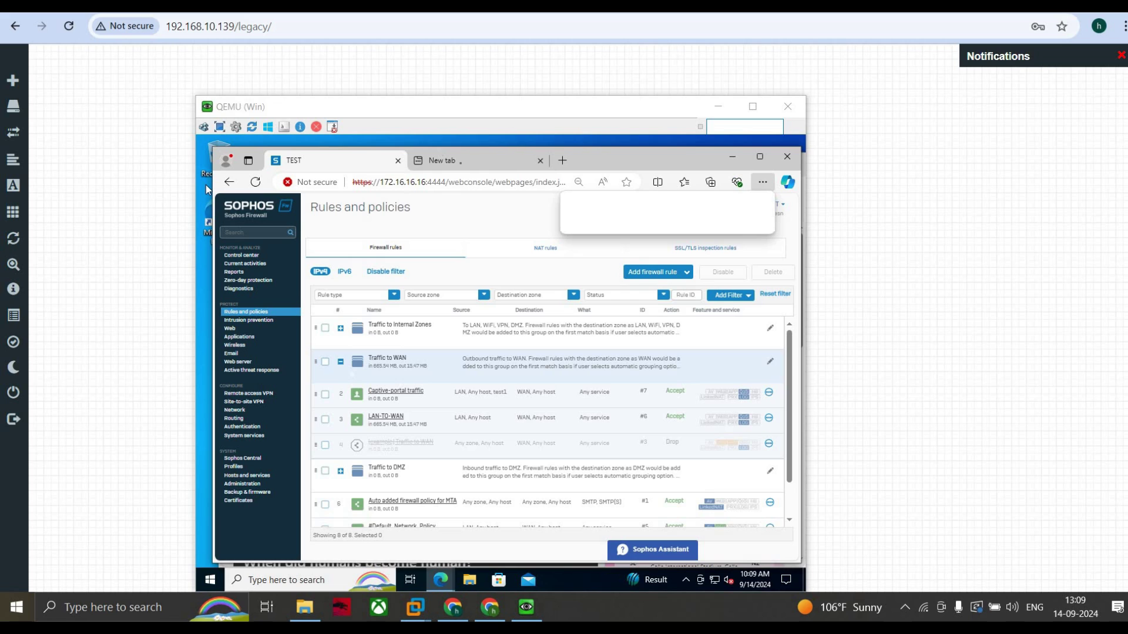
click(458, 162)
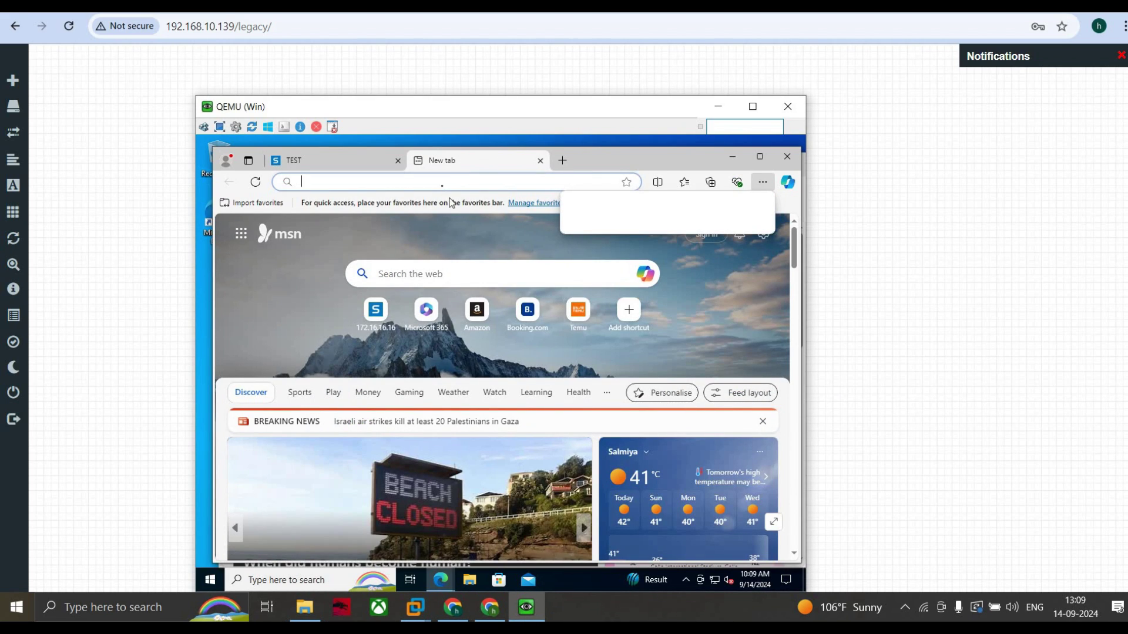
click(442, 186)
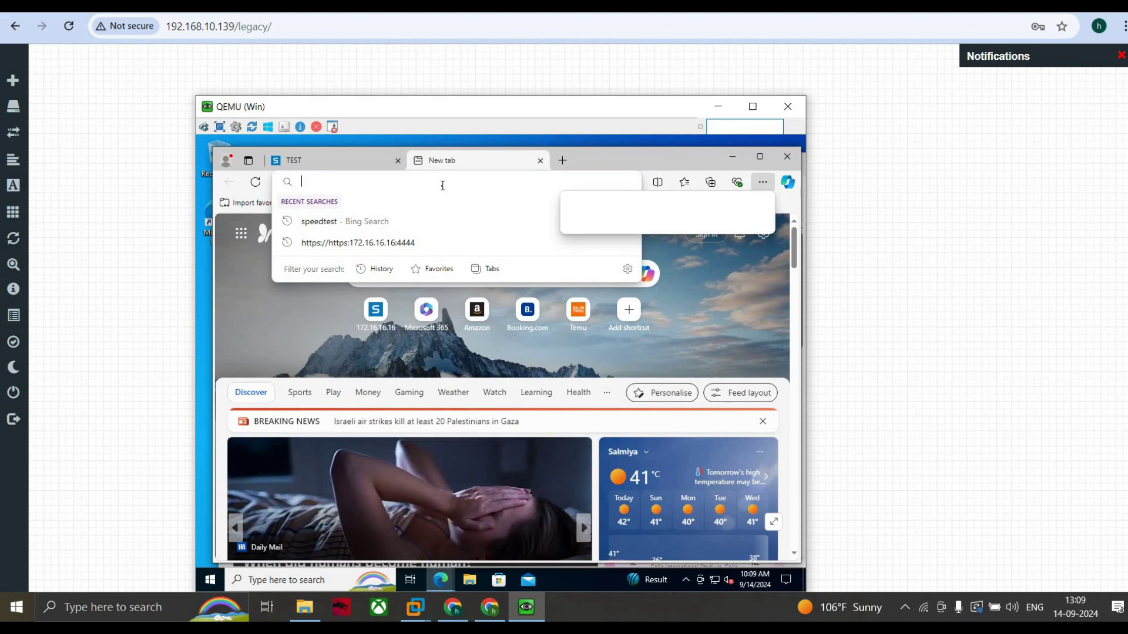
text(https)
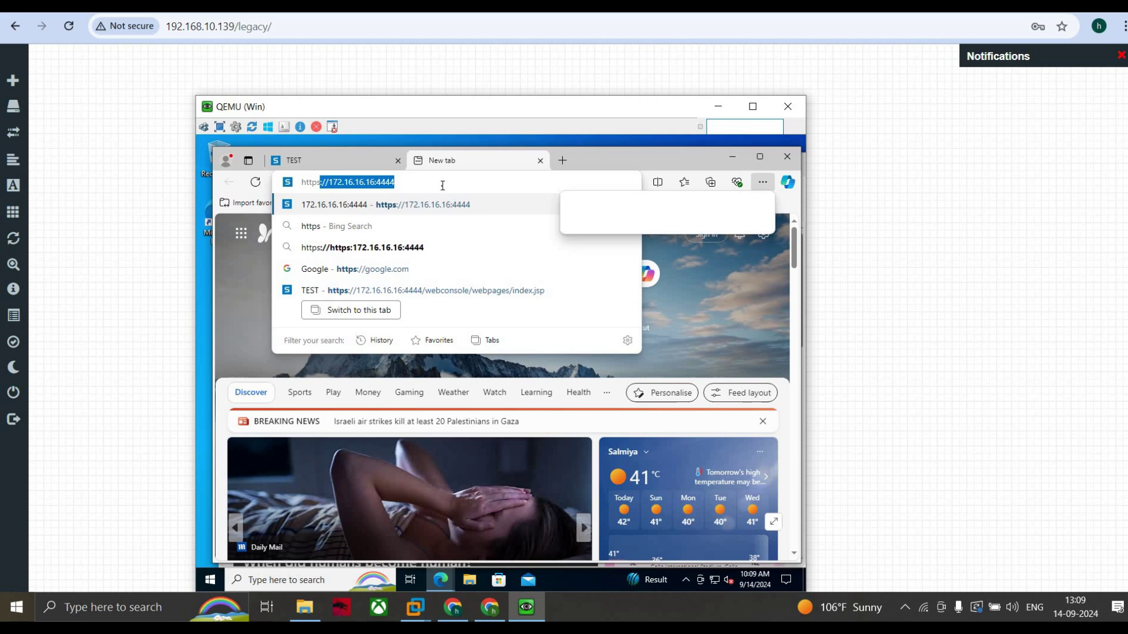
text(:)
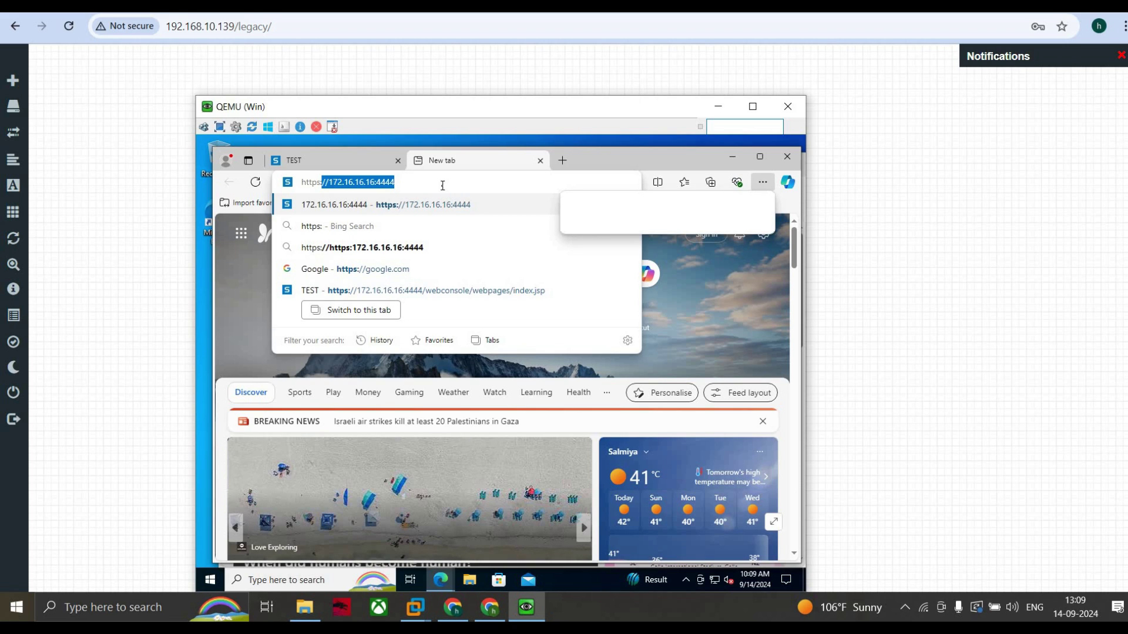
text(//172)
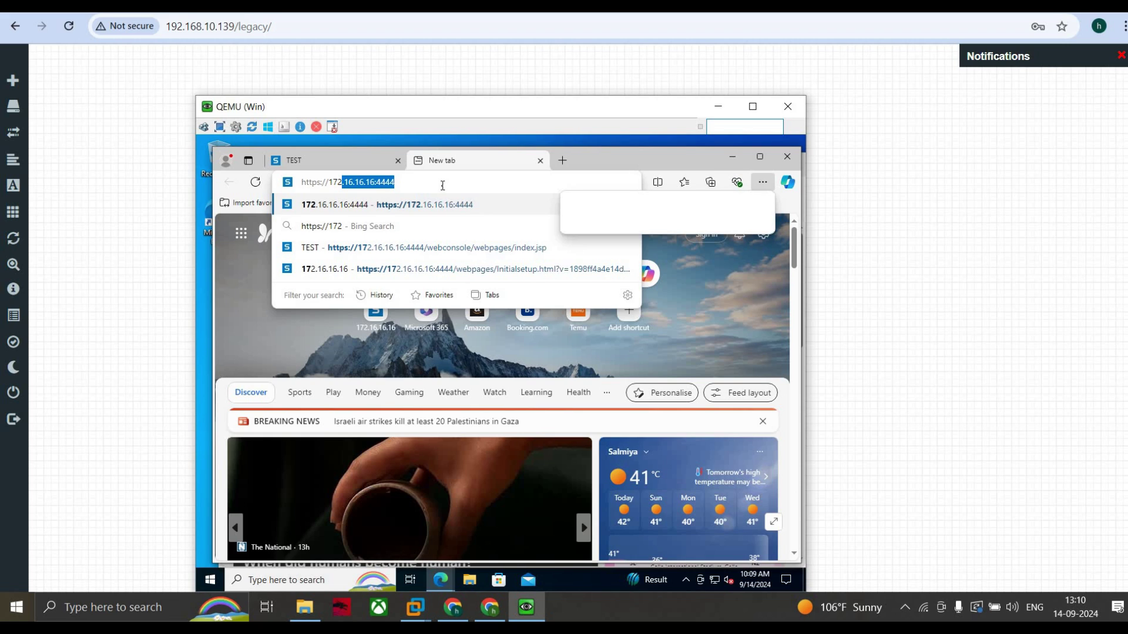
text(.16.16.16)
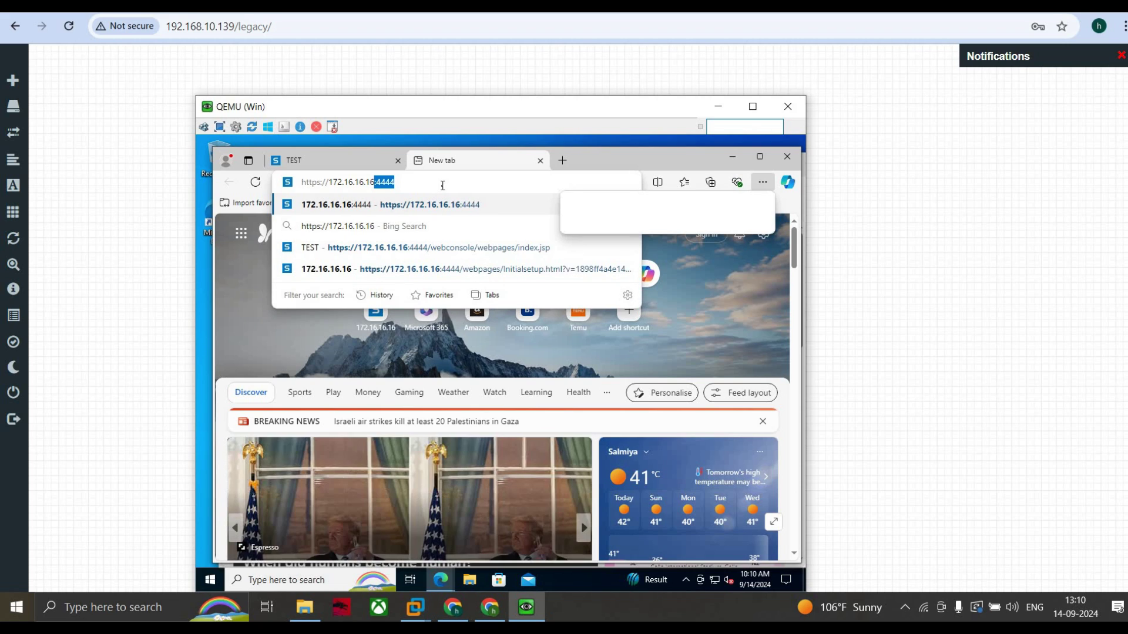
key(shift)
key(shift)
key(shift)
key(shift)
key(shift)
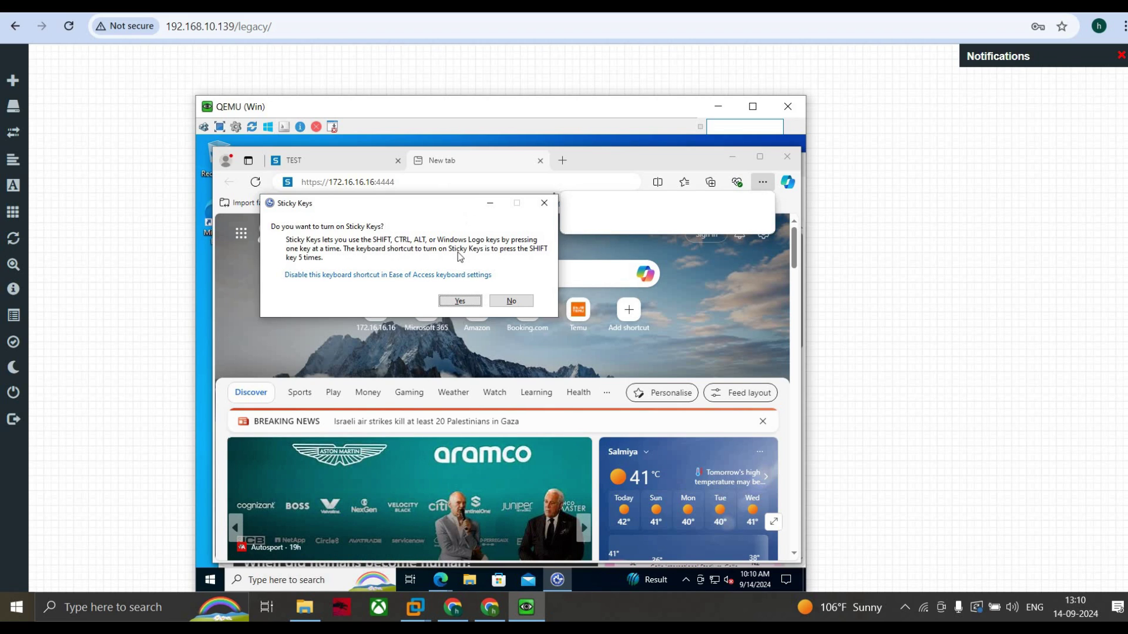
click(541, 210)
double_click(408, 185)
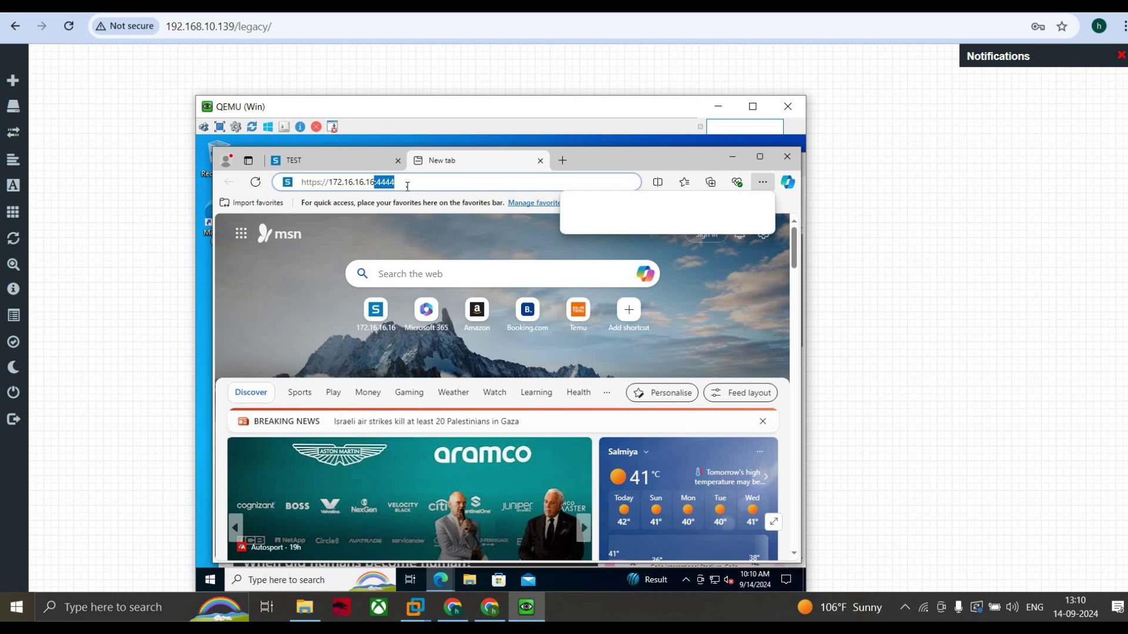
text(8090)
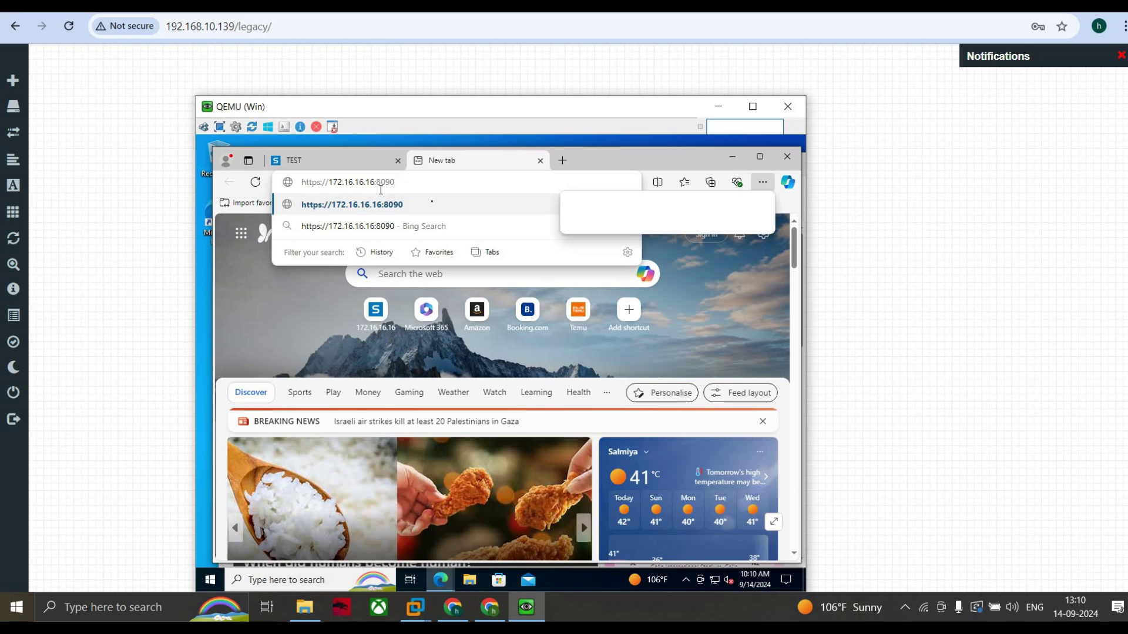
click(433, 205)
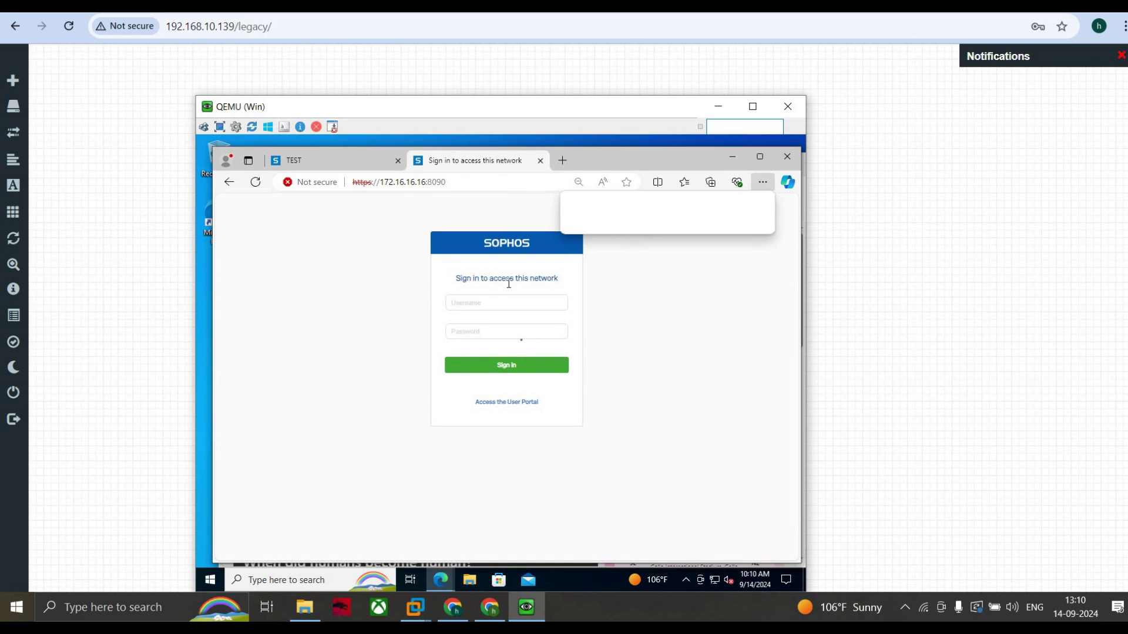
Step: Sign in to the captive portal as test1 with its password, then return to the firewall console tab
click(483, 303)
click(468, 303)
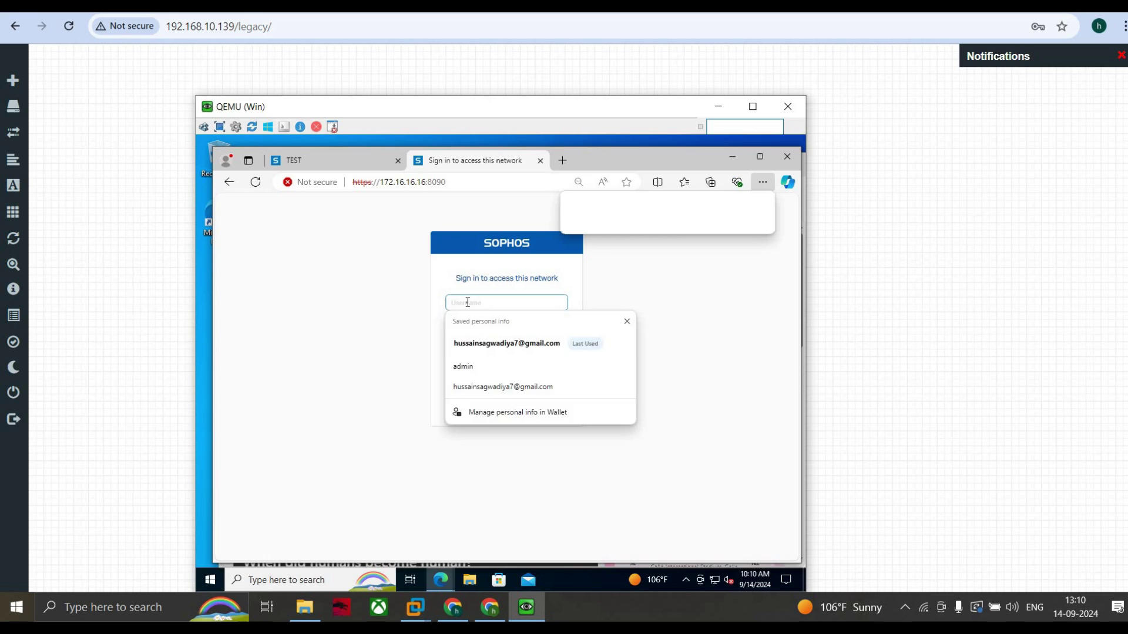
text(test1)
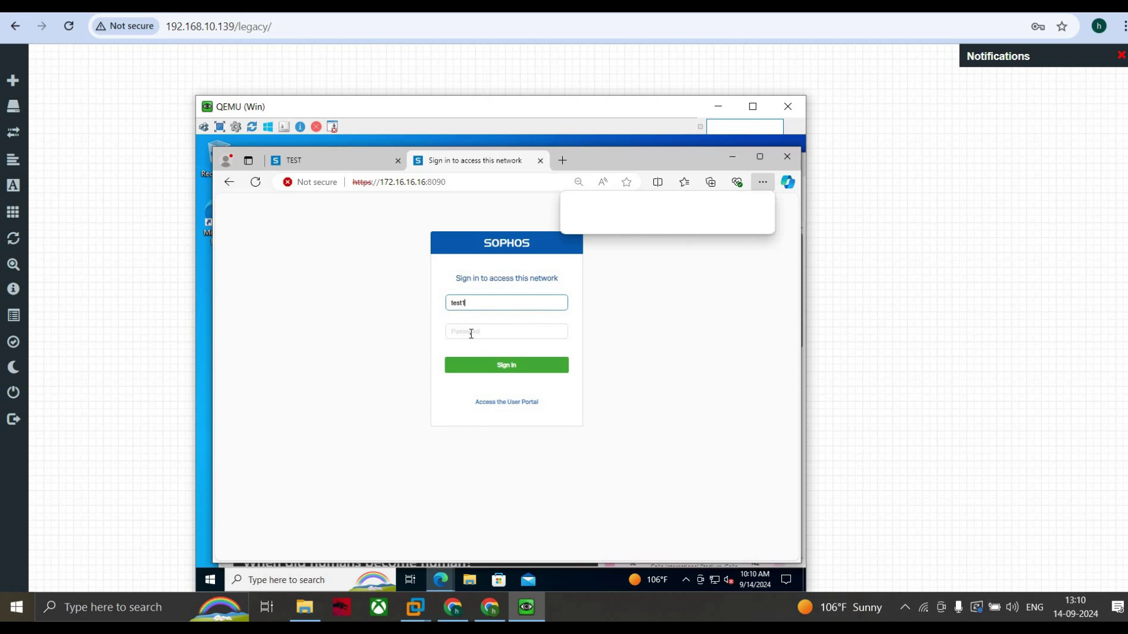
click(470, 333)
text(••••••)
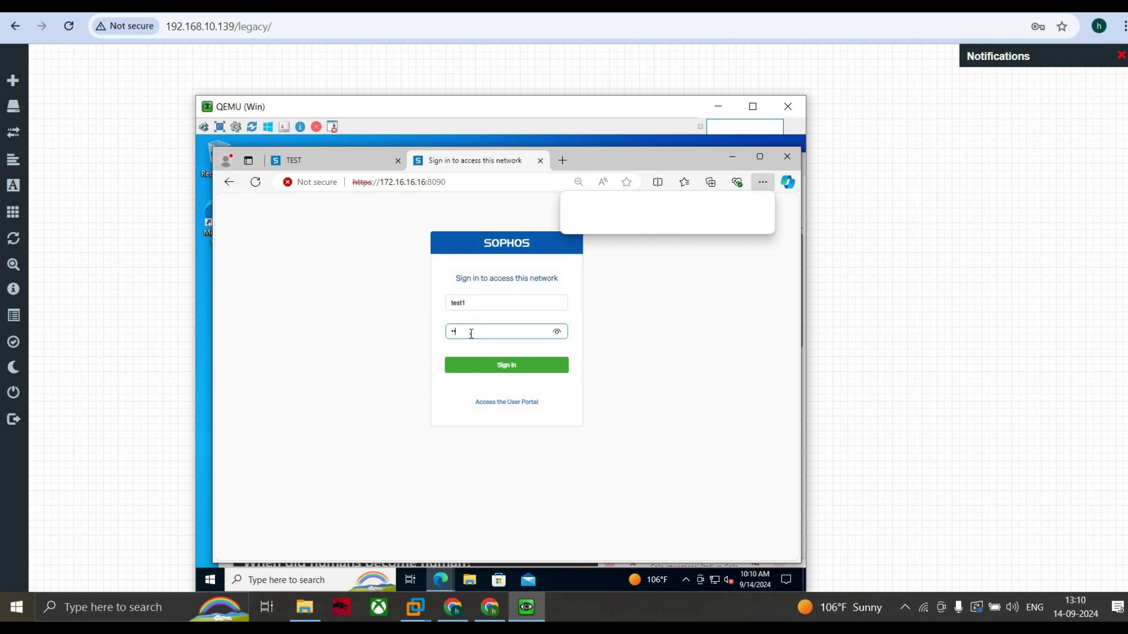
text(•••)
key(Return)
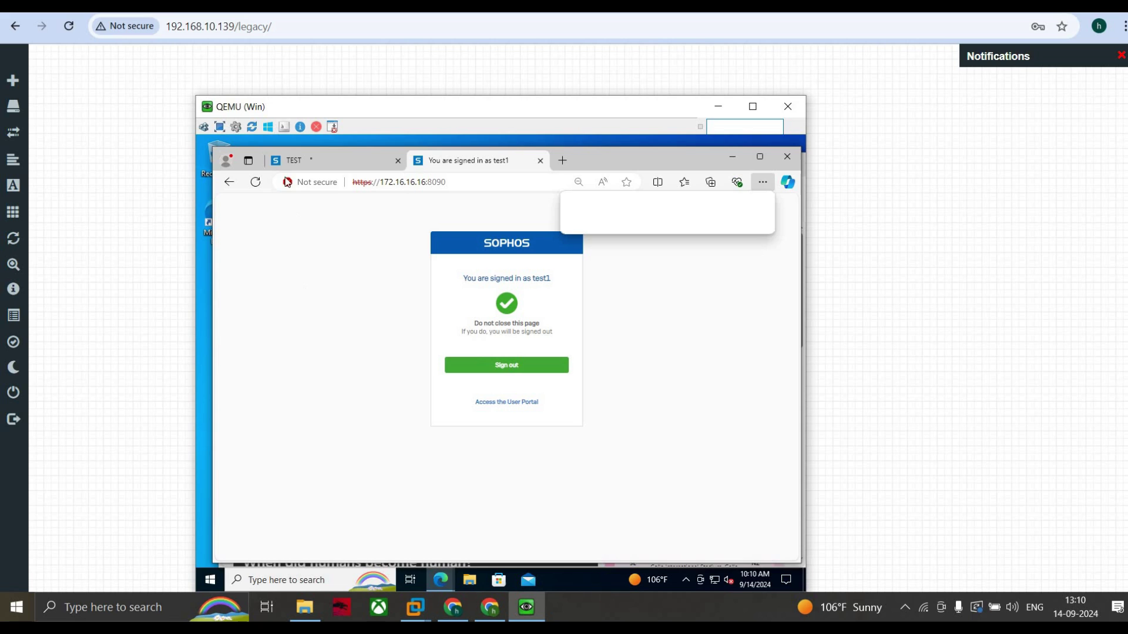
click(310, 158)
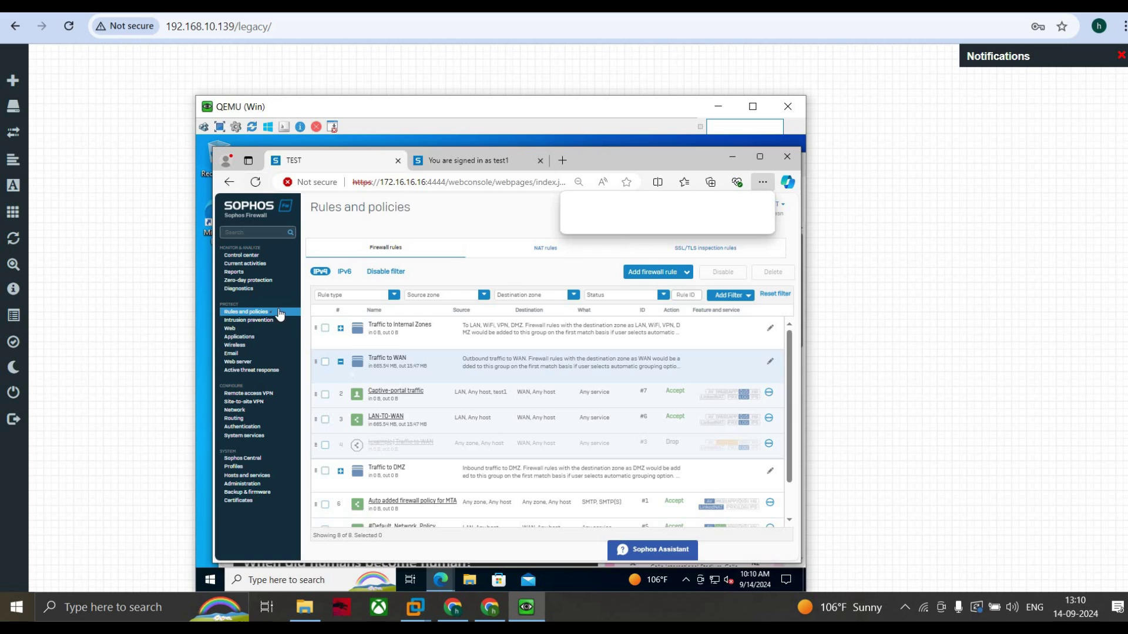
Step: Reload Rules and policies and expand Traffic to WAN to view the Captive-portal traffic counters
click(272, 317)
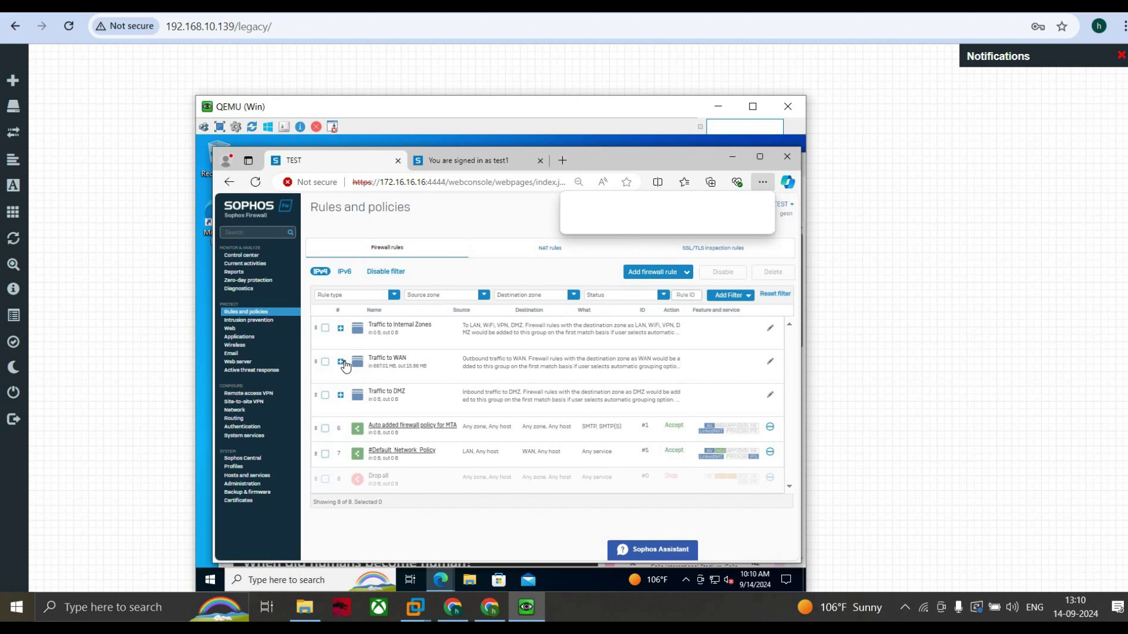
click(342, 363)
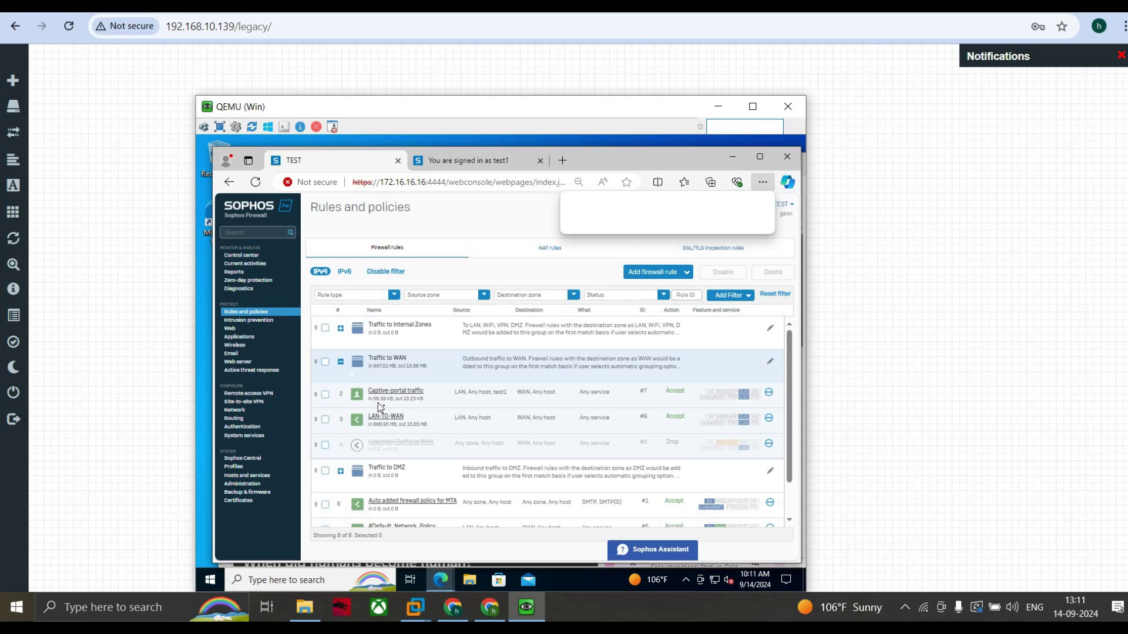